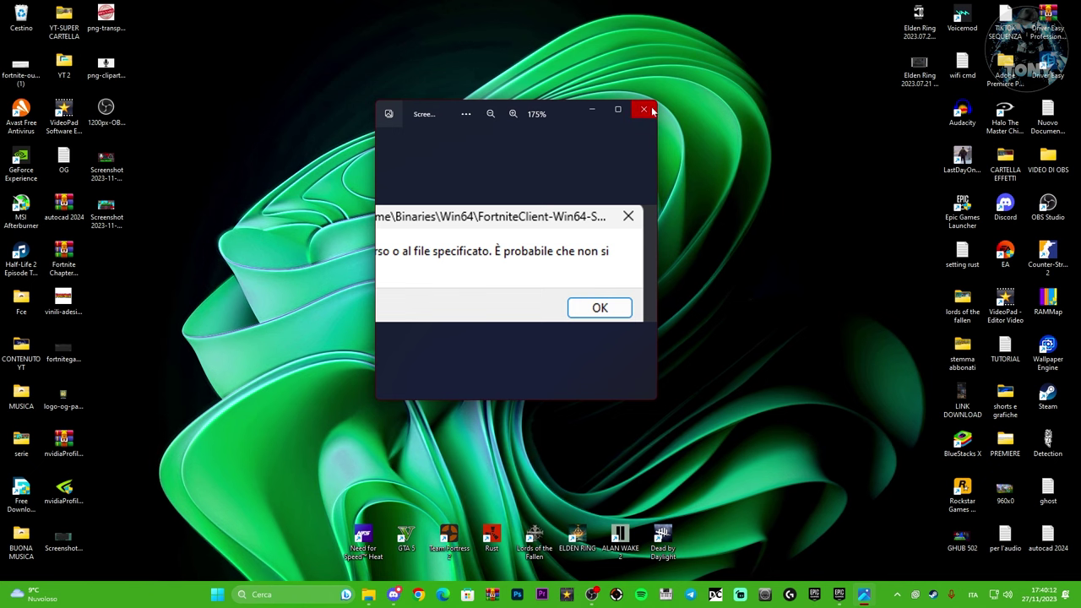
Step: Close the image preview and open Fortnite's installation folder from the Epic Games Launcher library
{"action": "left_click", "coordinate": [643, 109]}
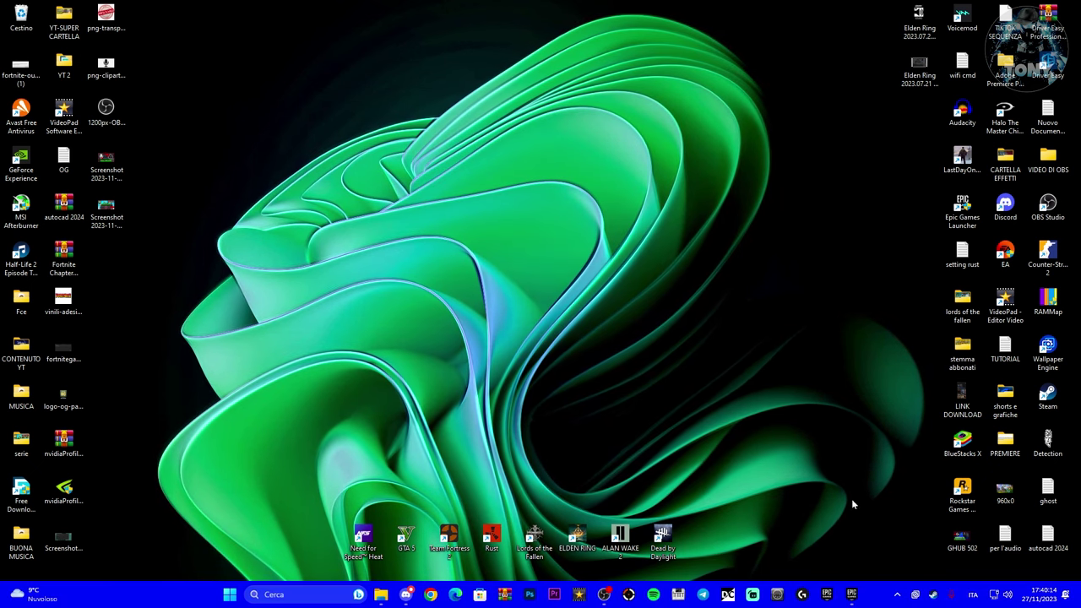
{"action": "left_click", "coordinate": [851, 594]}
{"action": "left_click", "coordinate": [564, 70]}
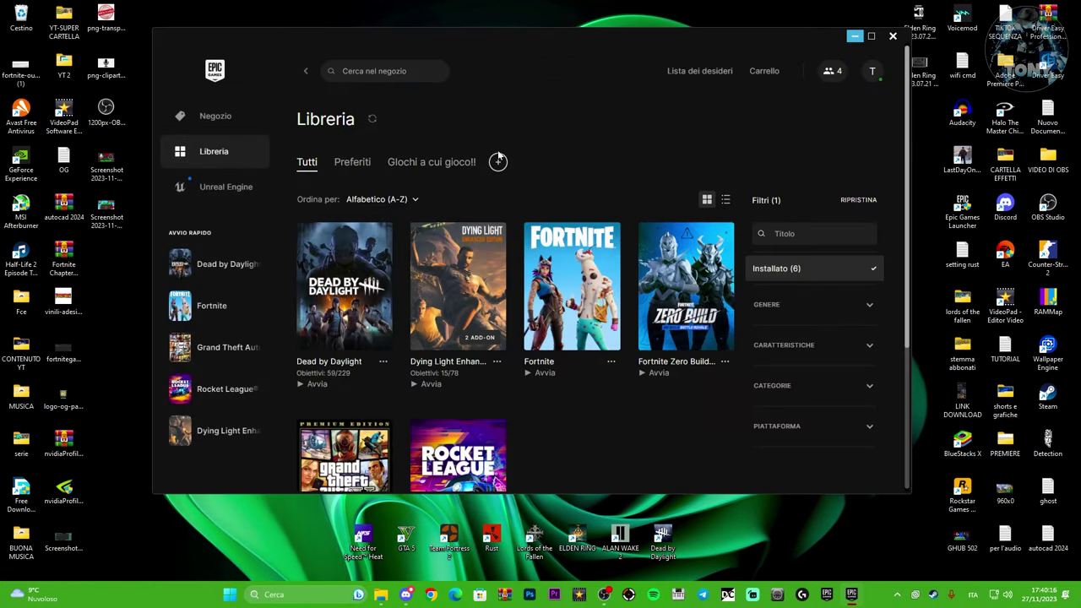
{"action": "left_click", "coordinate": [610, 362]}
{"action": "left_click", "coordinate": [458, 254]}
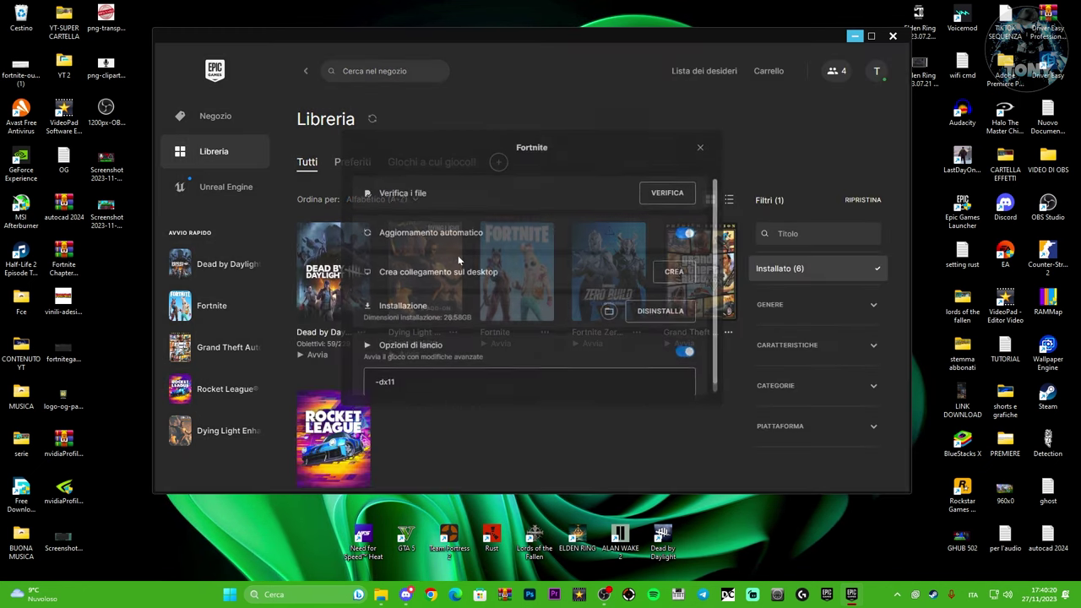
{"action": "left_click", "coordinate": [608, 309]}
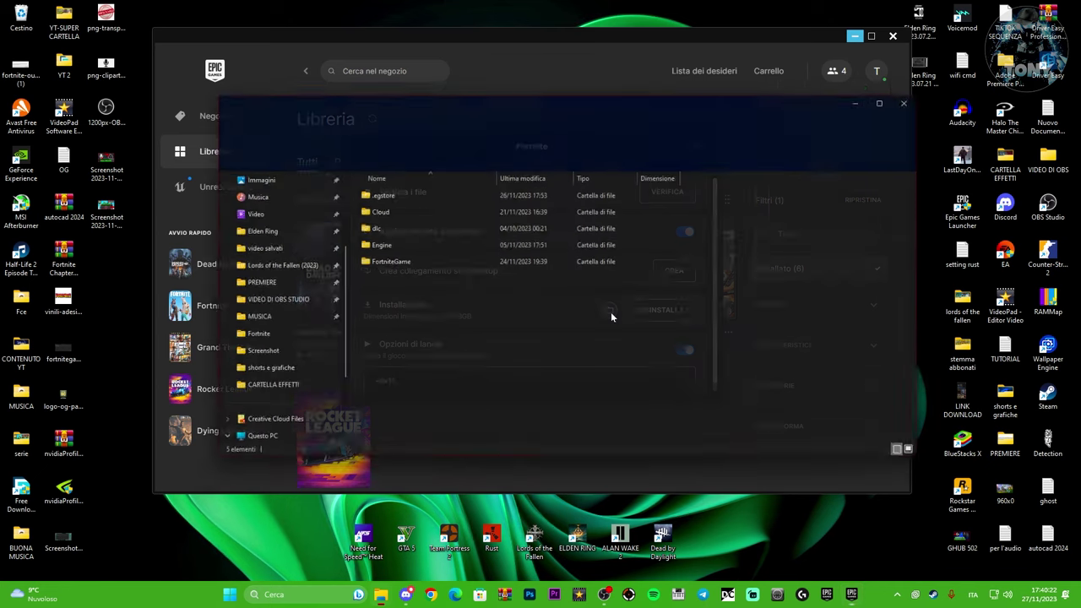
Step: Go to the FortniteGame\Binaries\Win64 subfolder and locate the FortniteLauncher application
{"action": "double_click", "coordinate": [430, 261]}
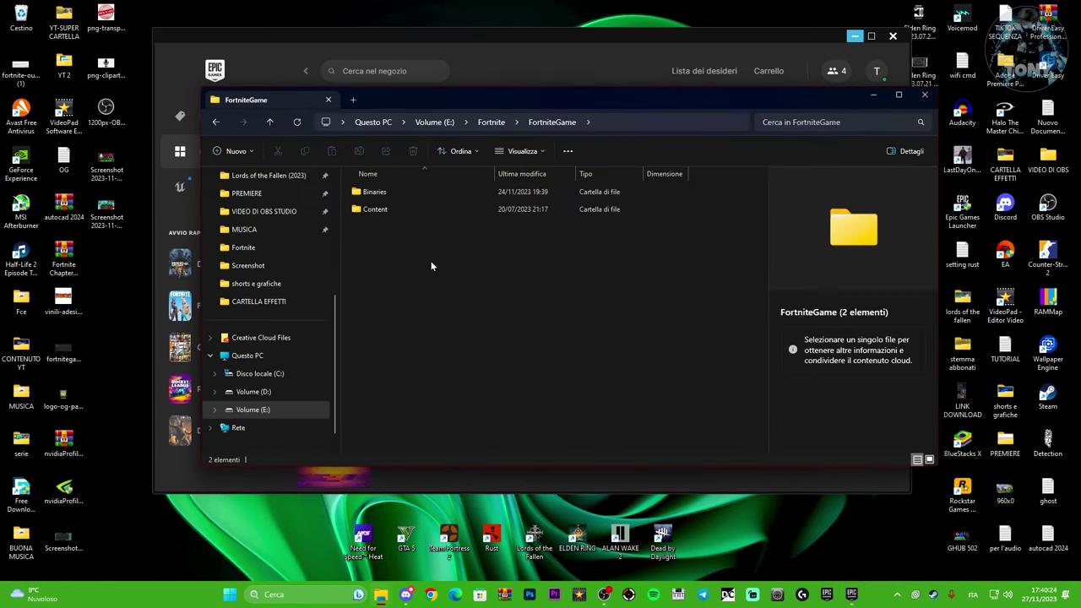
{"action": "double_click", "coordinate": [423, 196]}
{"action": "double_click", "coordinate": [416, 211]}
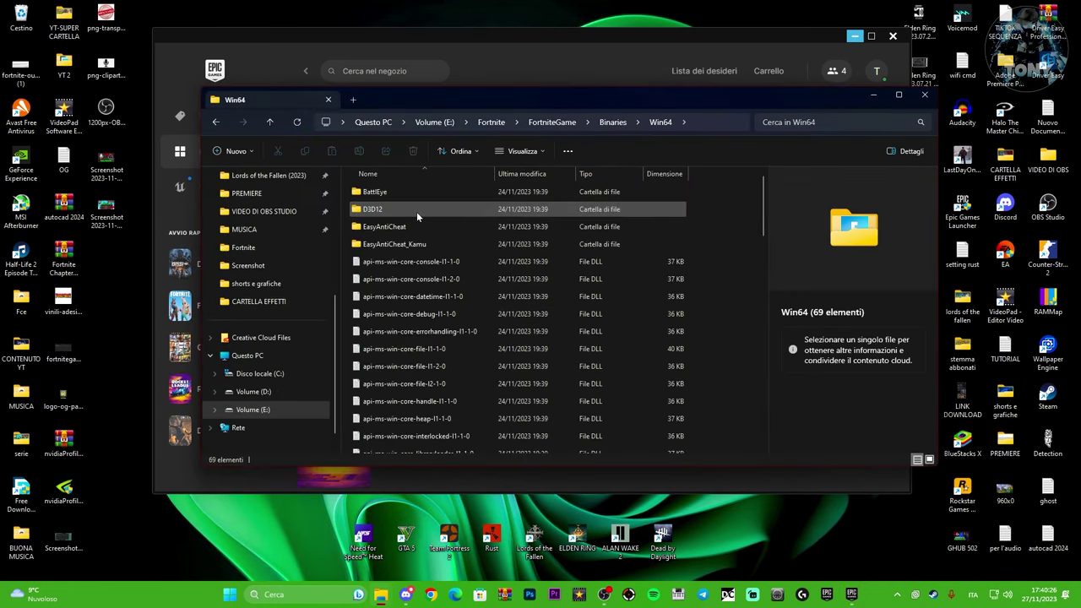
{"action": "scroll", "coordinate": [416, 211], "scroll_direction": "down", "scroll_amount": 12}
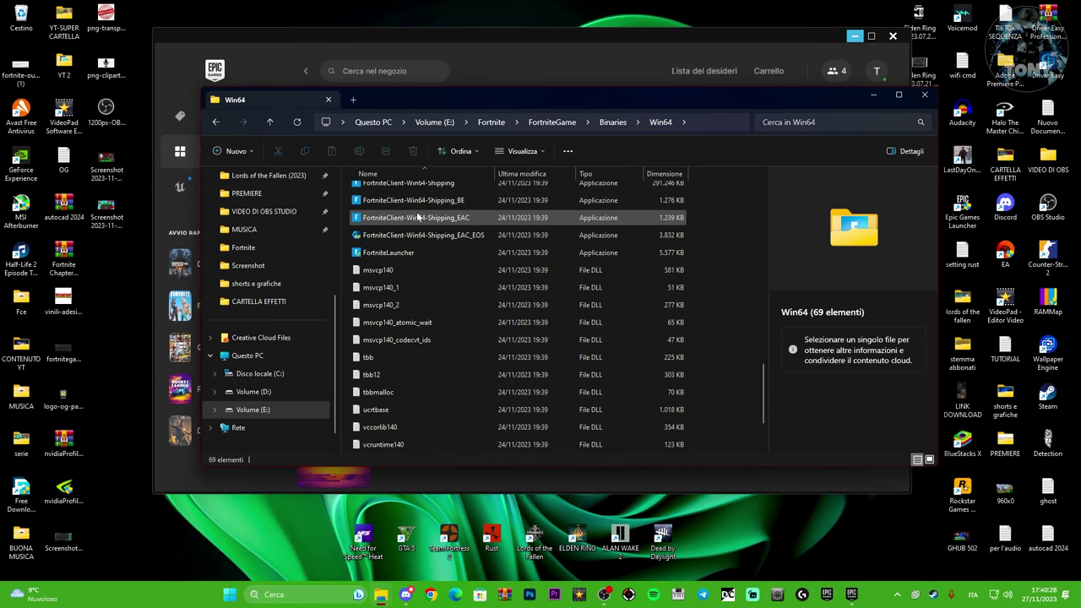
Step: Open the security properties of the FortniteLauncher application
{"action": "right_click", "coordinate": [399, 366]}
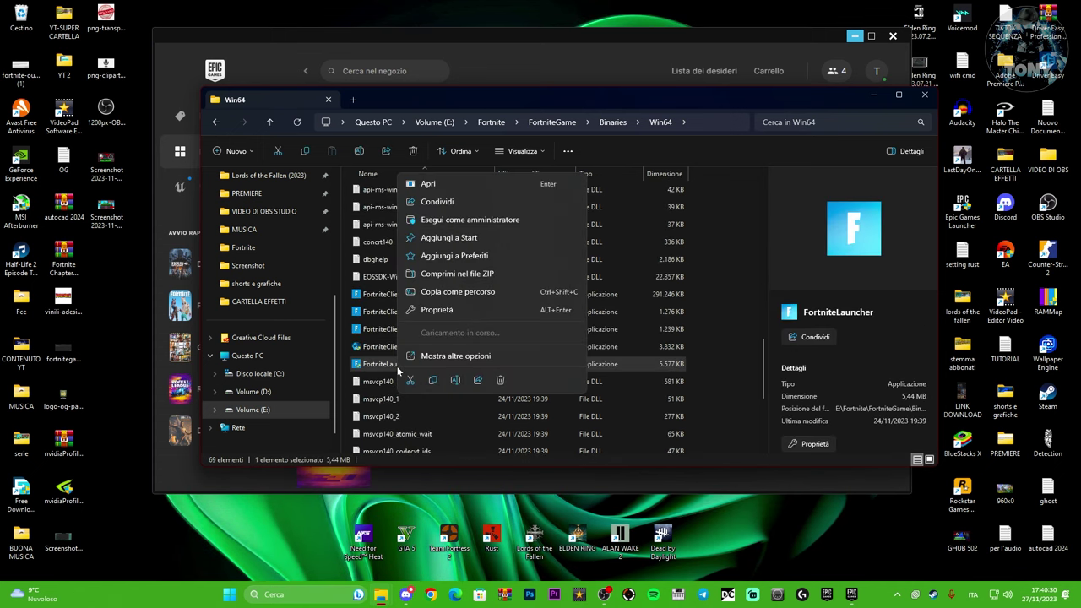
{"action": "left_click", "coordinate": [432, 355]}
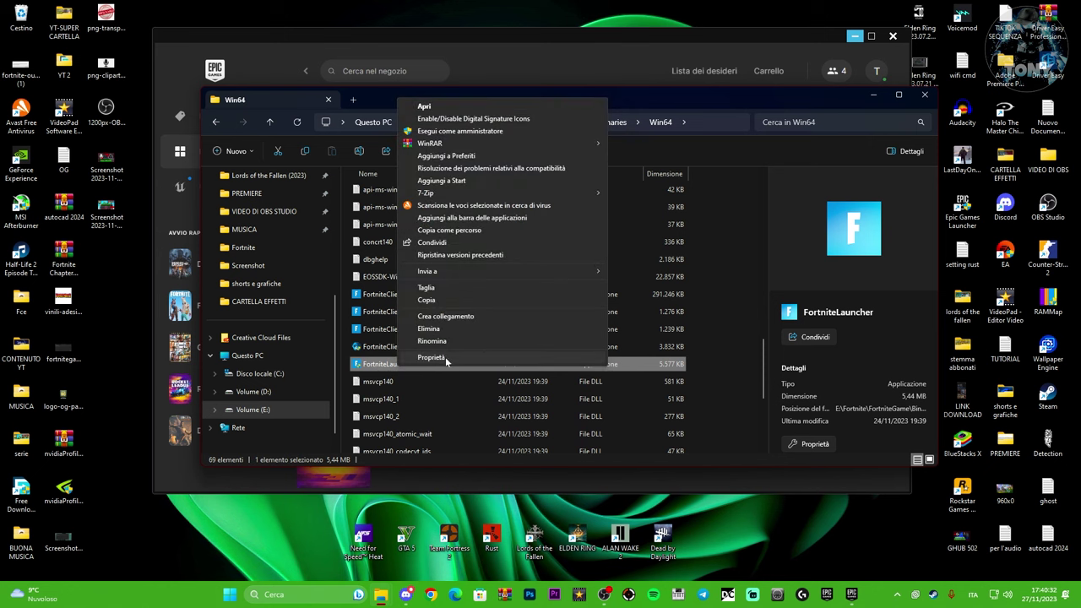
{"action": "left_click", "coordinate": [445, 357]}
{"action": "left_click_drag", "start_coordinate": [504, 270], "coordinate": [558, 197]}
{"action": "left_click", "coordinate": [505, 217]}
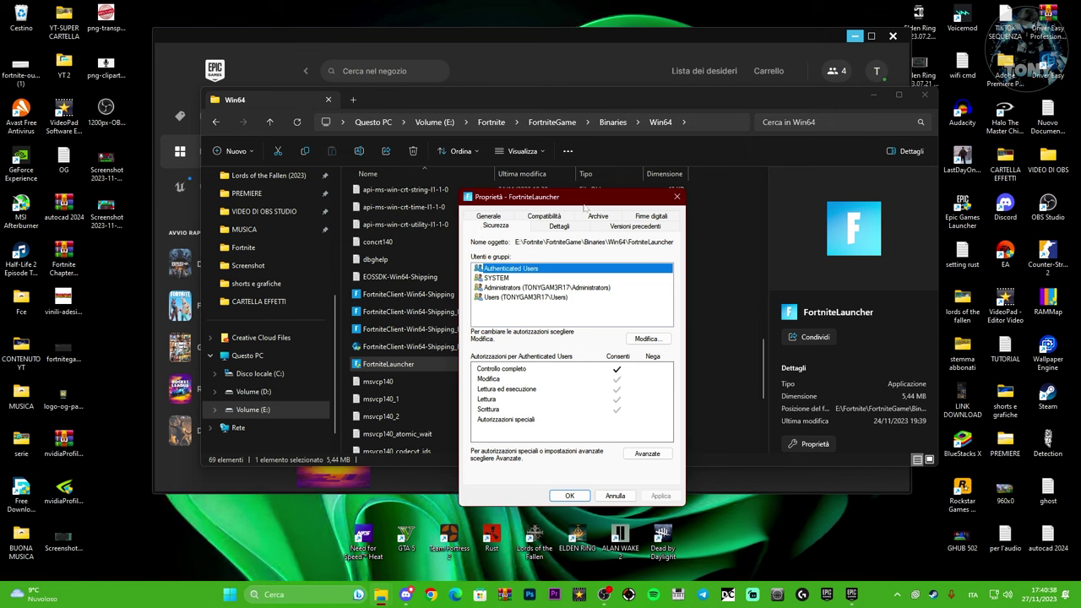
Step: Review the permissions that SYSTEM, Administrators and Users have on FortniteLauncher
{"action": "left_click_drag", "start_coordinate": [584, 205], "coordinate": [622, 182]}
{"action": "left_click", "coordinate": [547, 256]}
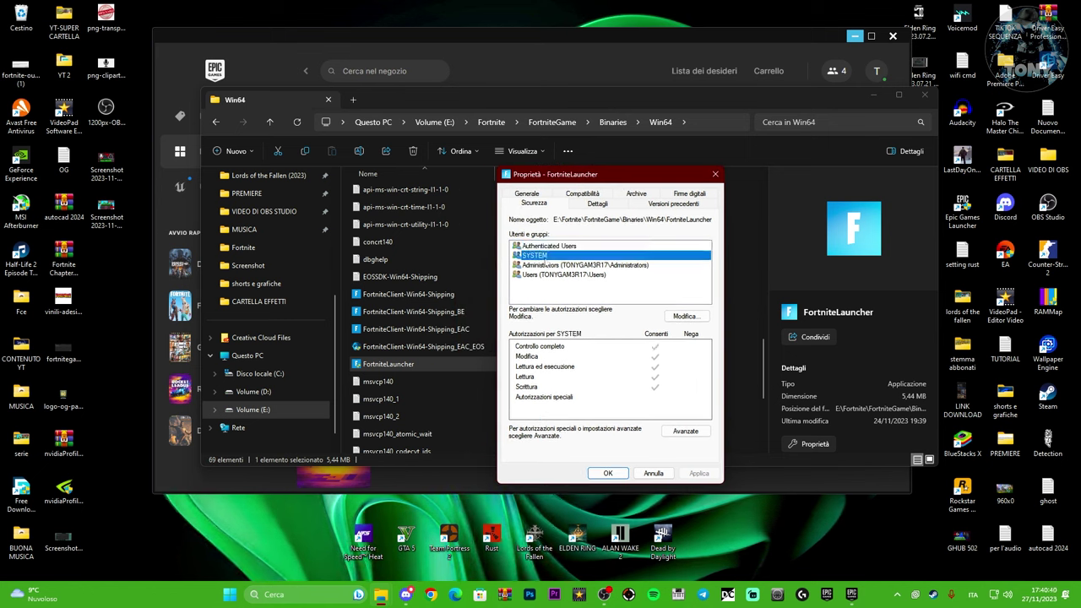
{"action": "left_click", "coordinate": [542, 265]}
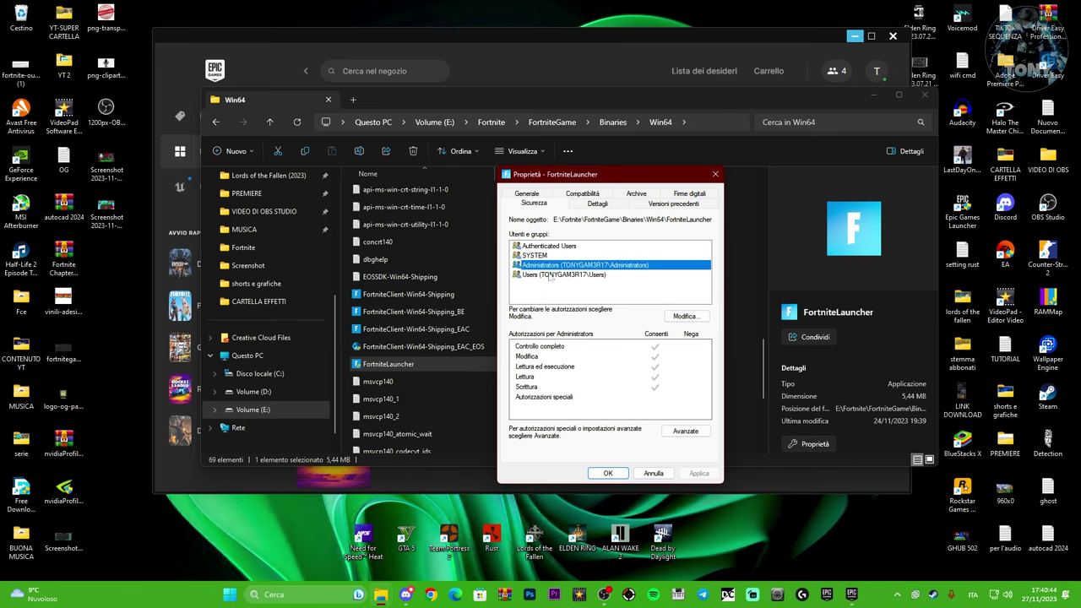
{"action": "left_click", "coordinate": [538, 276]}
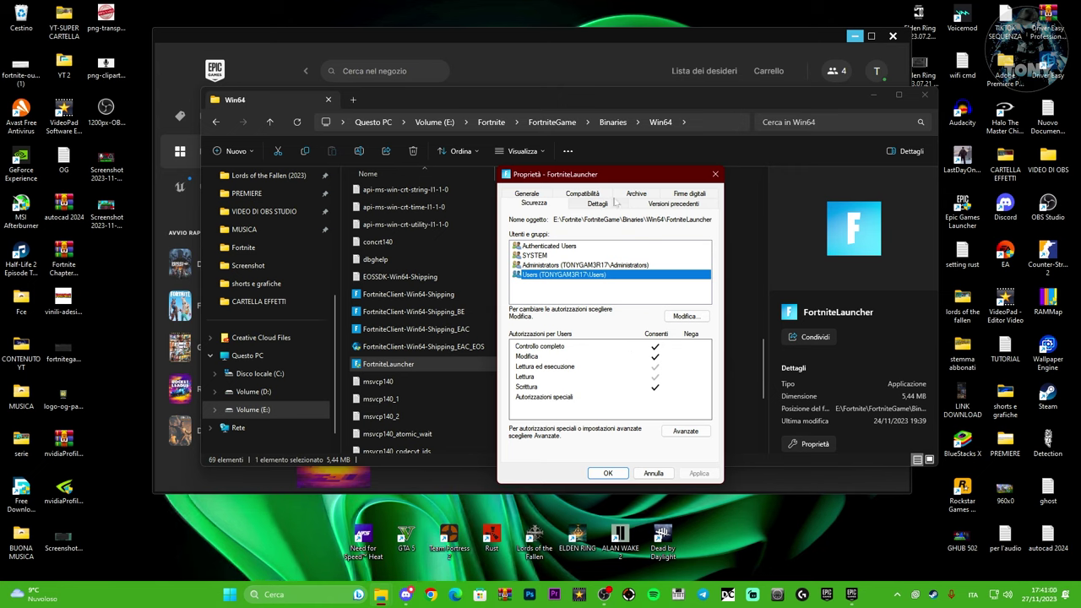
{"action": "left_click_drag", "start_coordinate": [618, 171], "coordinate": [603, 148]}
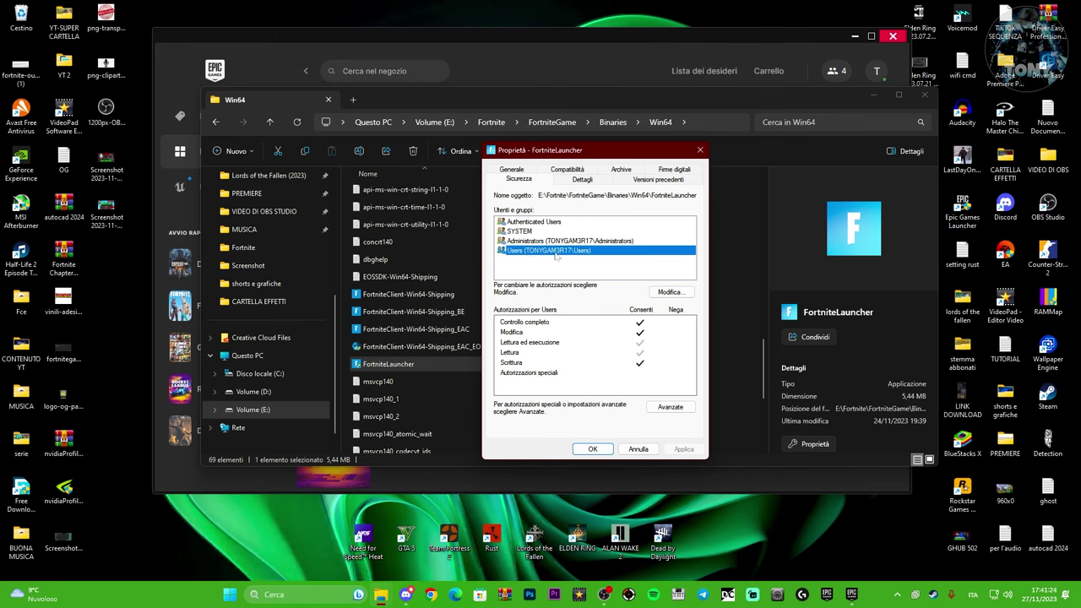
Step: Edit FortniteLauncher's permissions to allow full control (Controllo completo) for Authenticated Users, and apply the change
{"action": "left_click", "coordinate": [669, 292]}
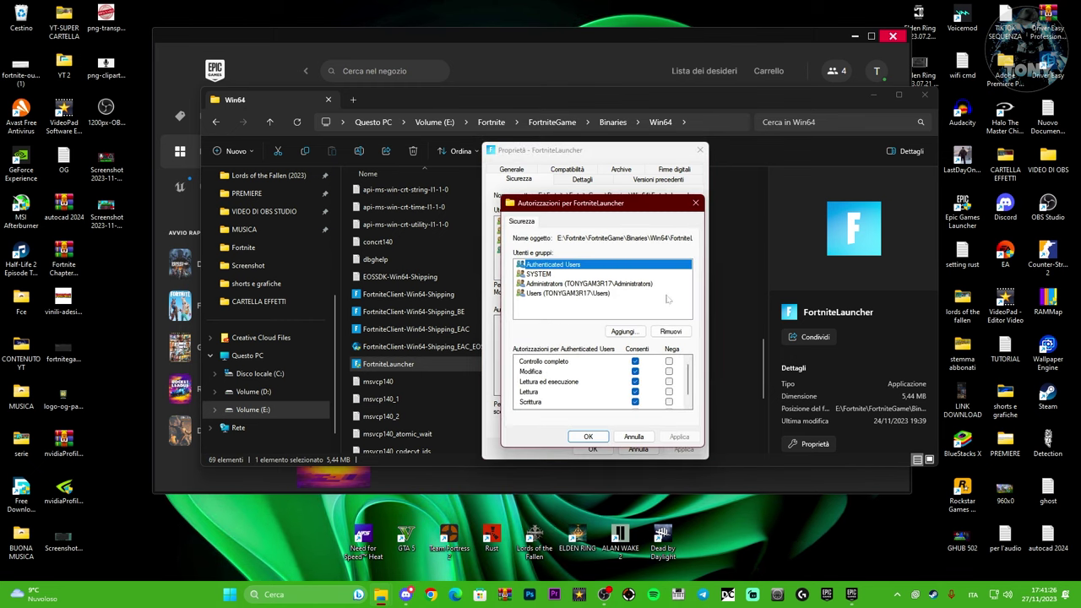
{"action": "left_click_drag", "start_coordinate": [631, 205], "coordinate": [615, 180]}
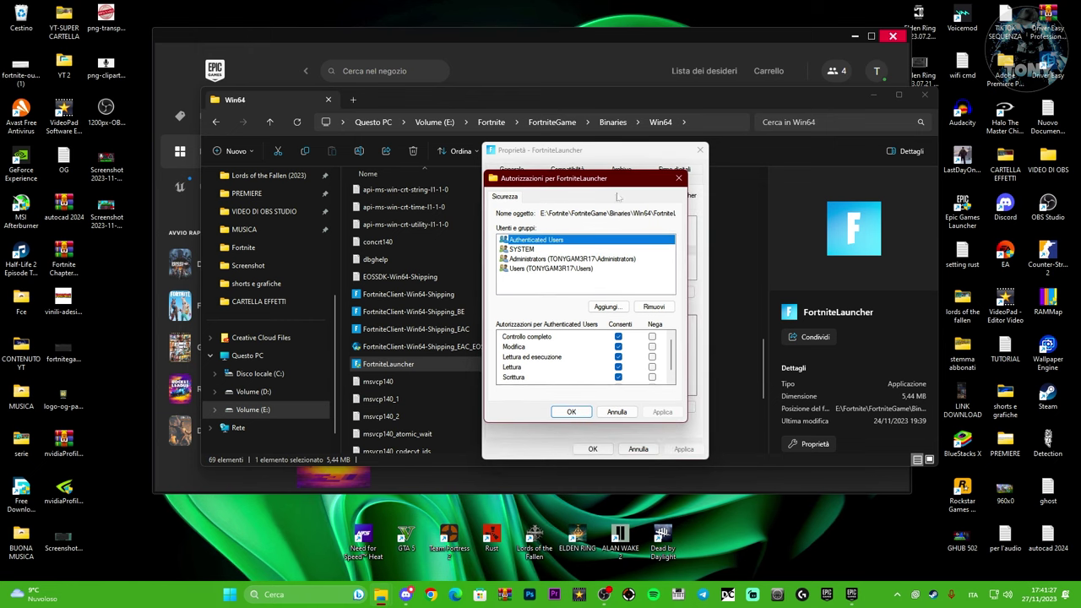
{"action": "left_click", "coordinate": [619, 336]}
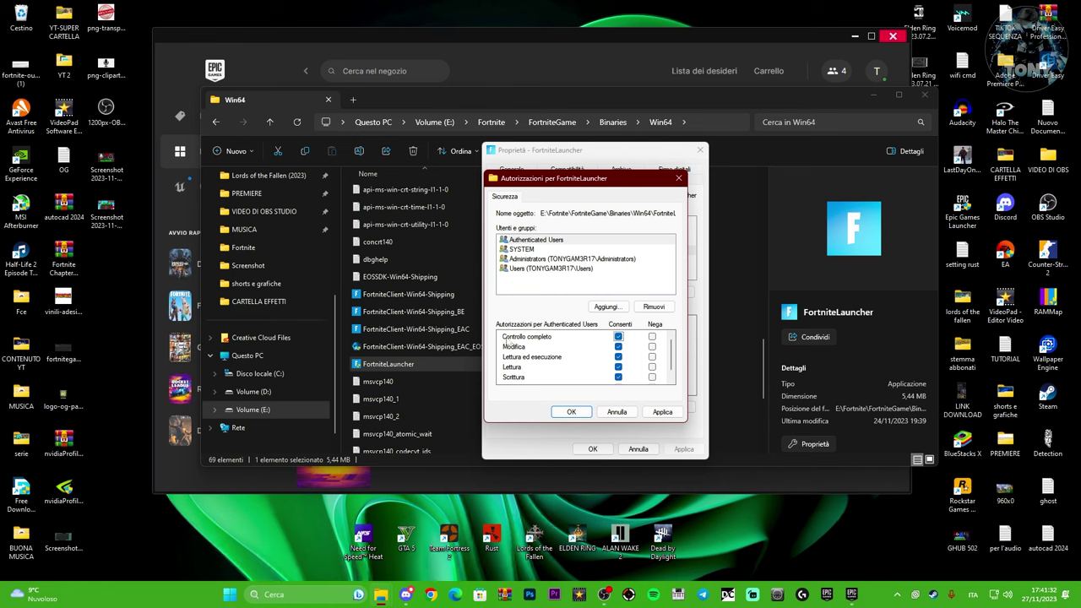
{"action": "left_click", "coordinate": [660, 412]}
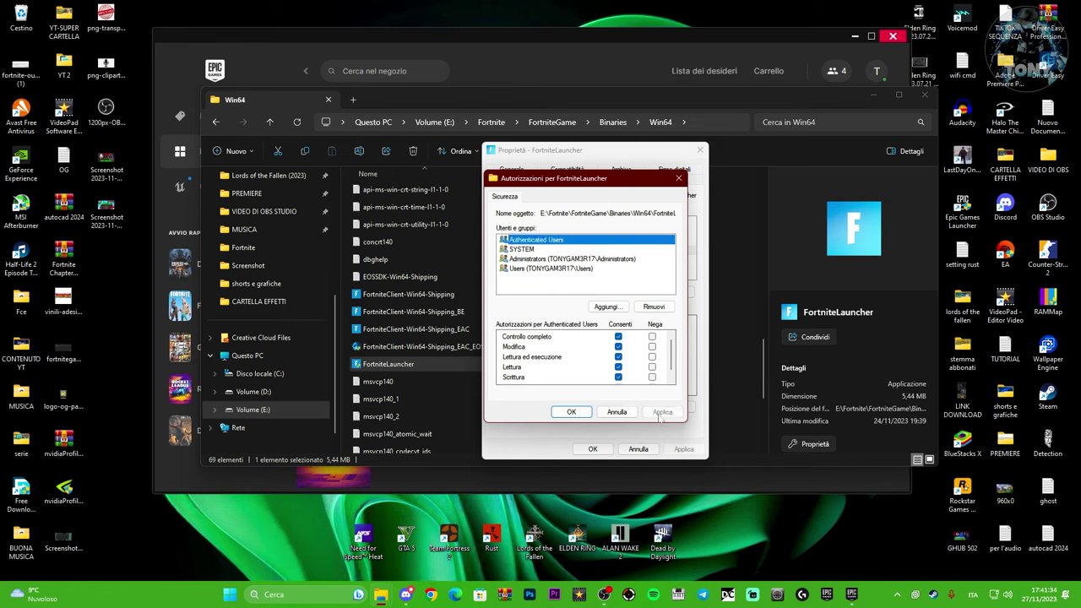
Step: Check the allowed permissions for SYSTEM, Administrators and Users in FortniteLauncher's permission editor, then accept and close its properties
{"action": "left_click", "coordinate": [522, 249]}
{"action": "left_click", "coordinate": [525, 259]}
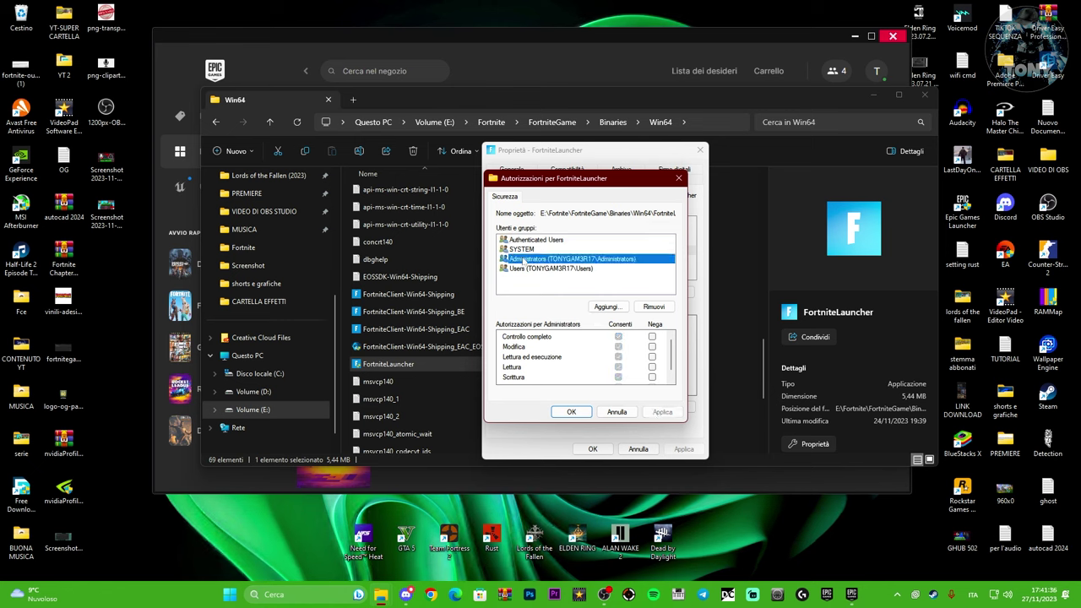
{"action": "left_click", "coordinate": [521, 249]}
{"action": "scroll", "coordinate": [650, 350], "scroll_direction": "down", "scroll_amount": 1}
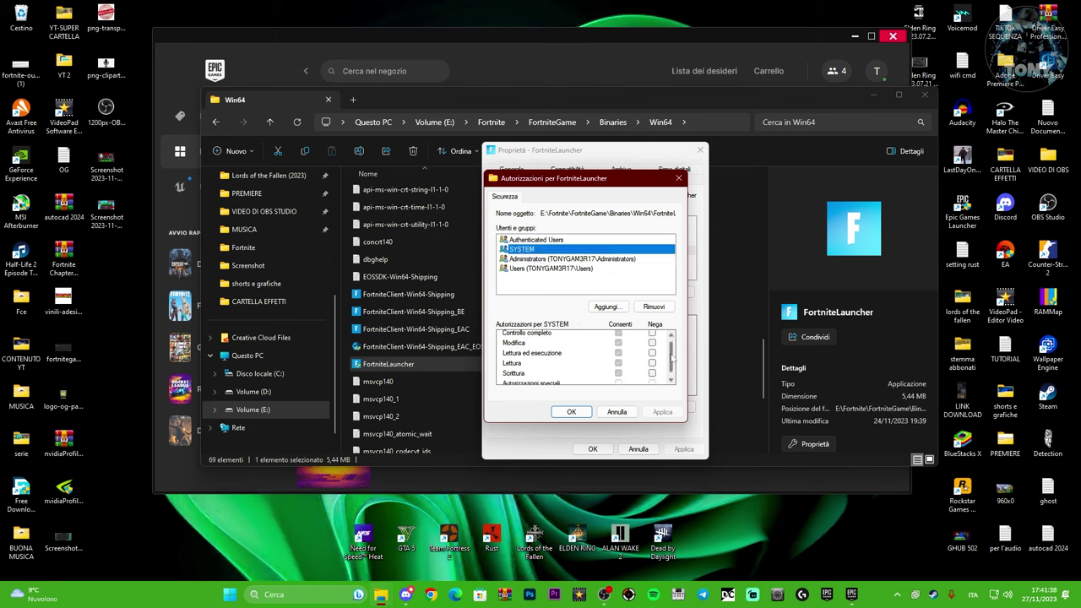
{"action": "scroll", "coordinate": [624, 363], "scroll_direction": "up", "scroll_amount": 1}
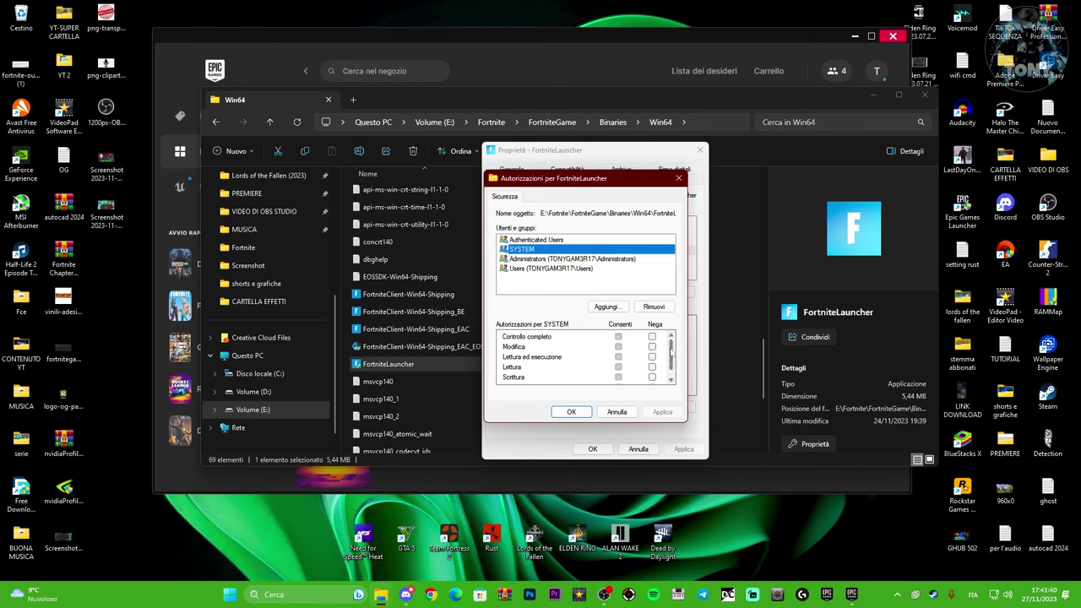
{"action": "scroll", "coordinate": [671, 352], "scroll_direction": "down", "scroll_amount": 1}
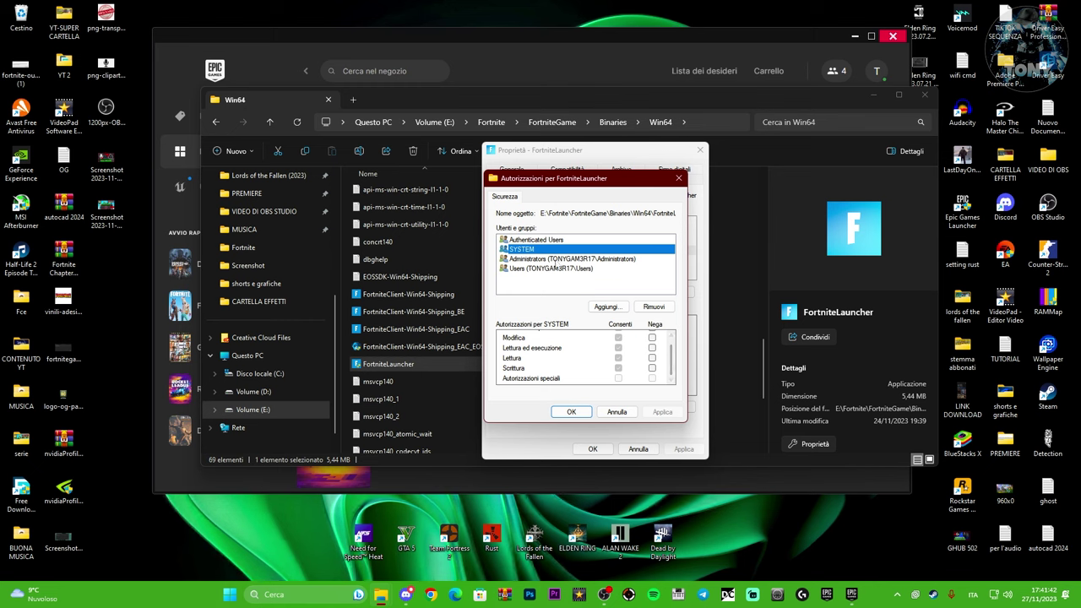
{"action": "left_click", "coordinate": [555, 259]}
{"action": "left_click", "coordinate": [581, 268]}
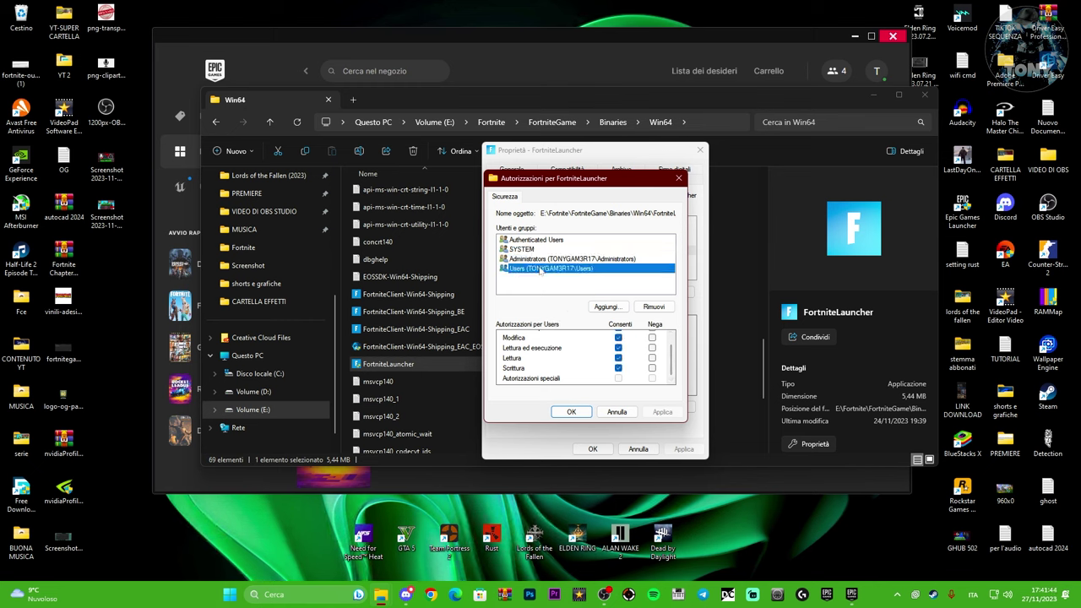
{"action": "scroll", "coordinate": [676, 338], "scroll_direction": "up", "scroll_amount": 1}
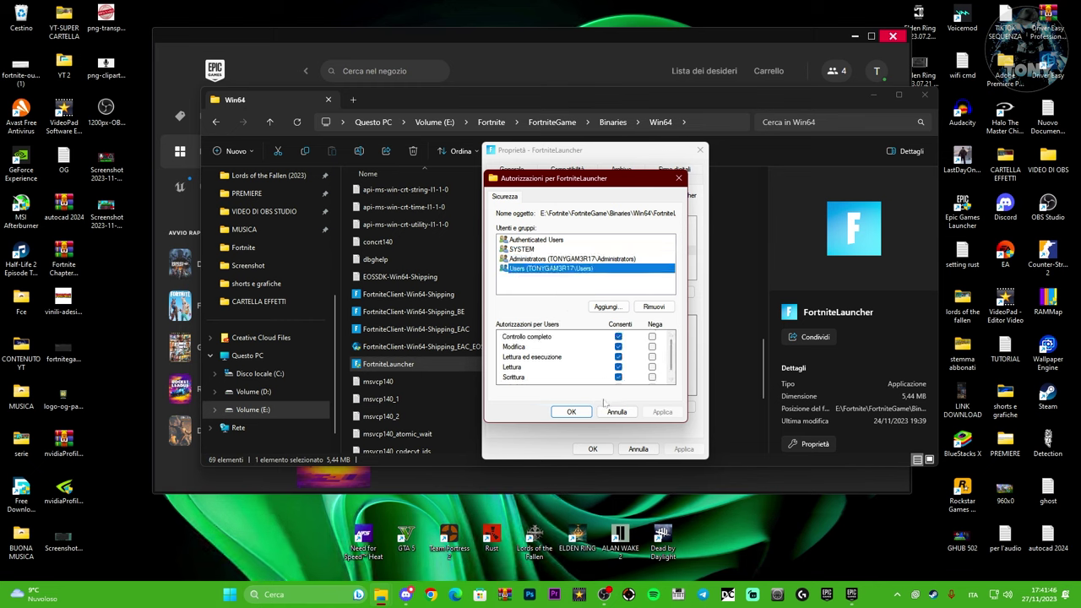
{"action": "left_click_drag", "start_coordinate": [611, 185], "coordinate": [601, 174]}
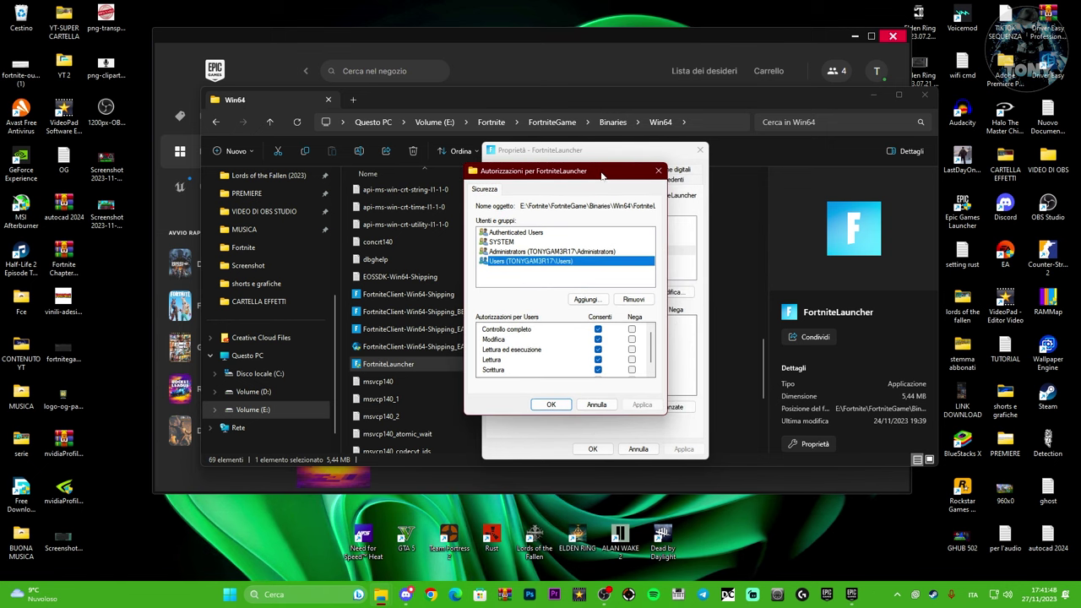
{"action": "left_click", "coordinate": [553, 405]}
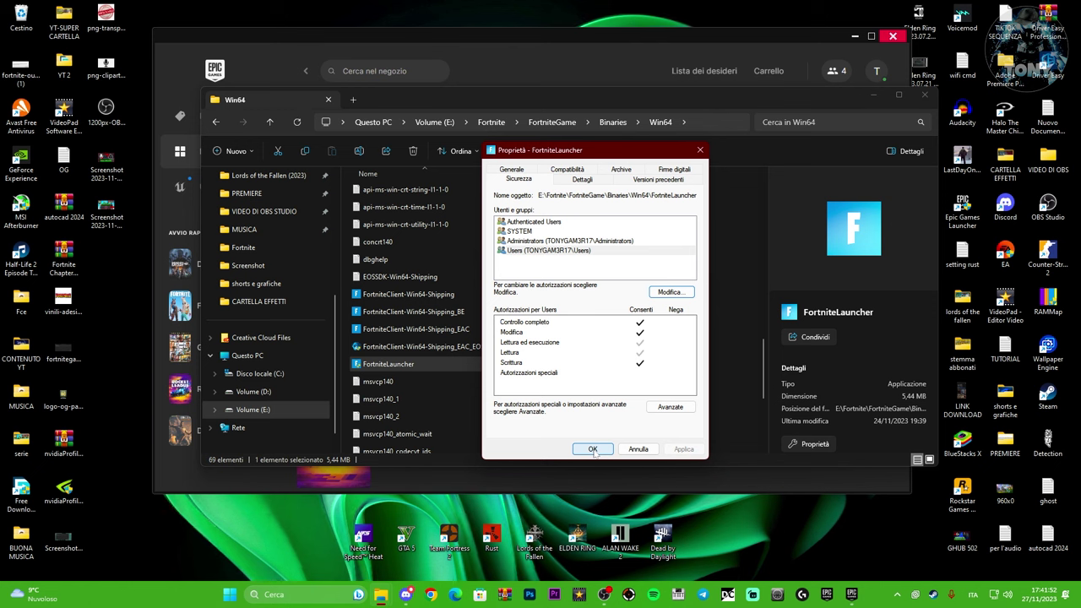
{"action": "left_click", "coordinate": [593, 448]}
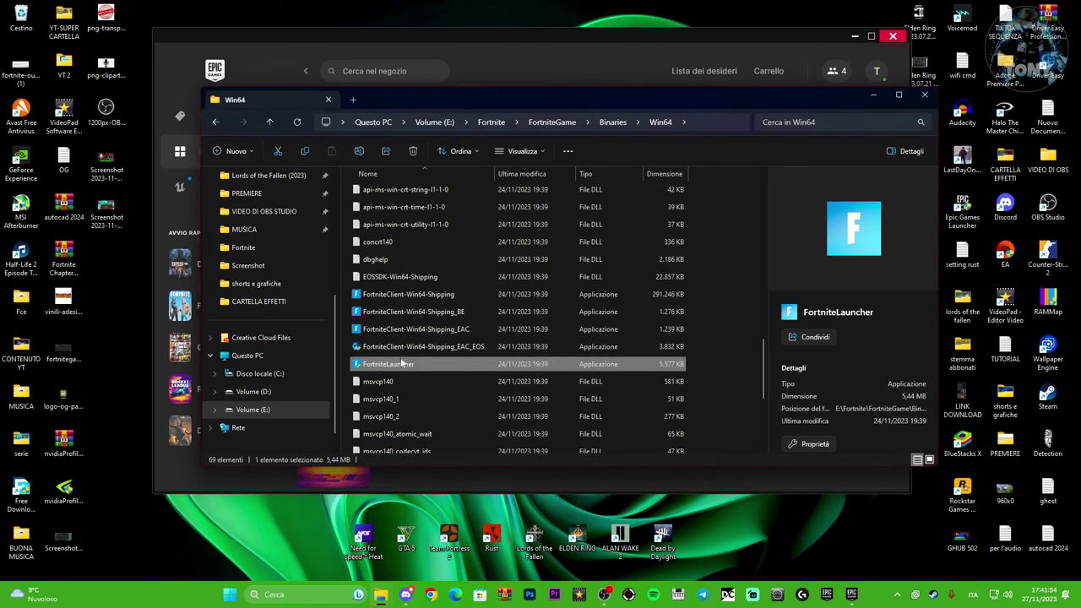
{"action": "left_click", "coordinate": [393, 312]}
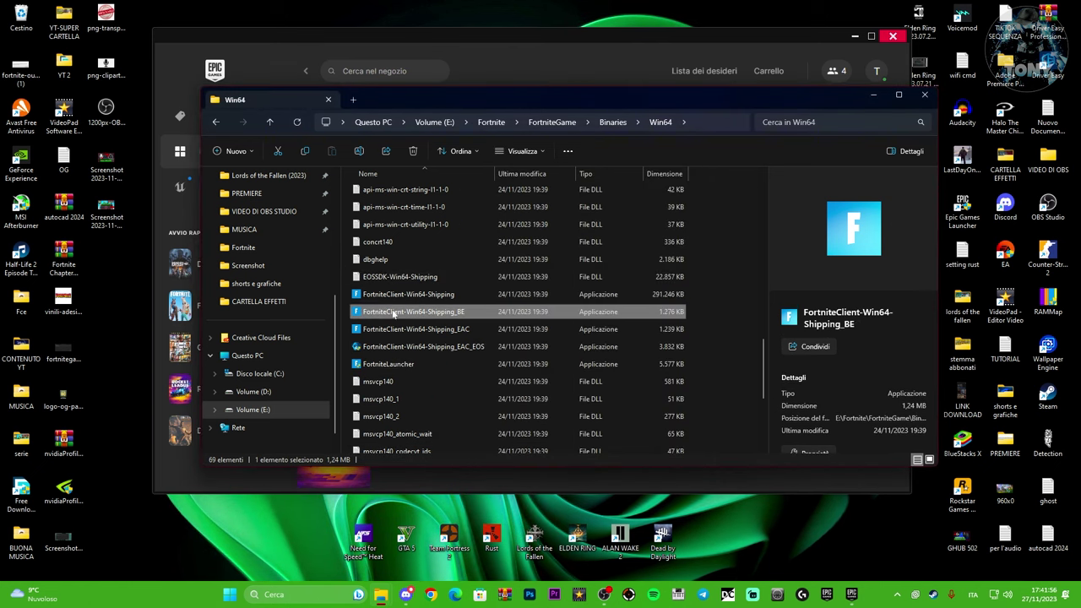
{"action": "left_click", "coordinate": [390, 295]}
{"action": "left_click", "coordinate": [388, 364]}
{"action": "left_click", "coordinate": [388, 329]}
{"action": "left_click", "coordinate": [387, 296]}
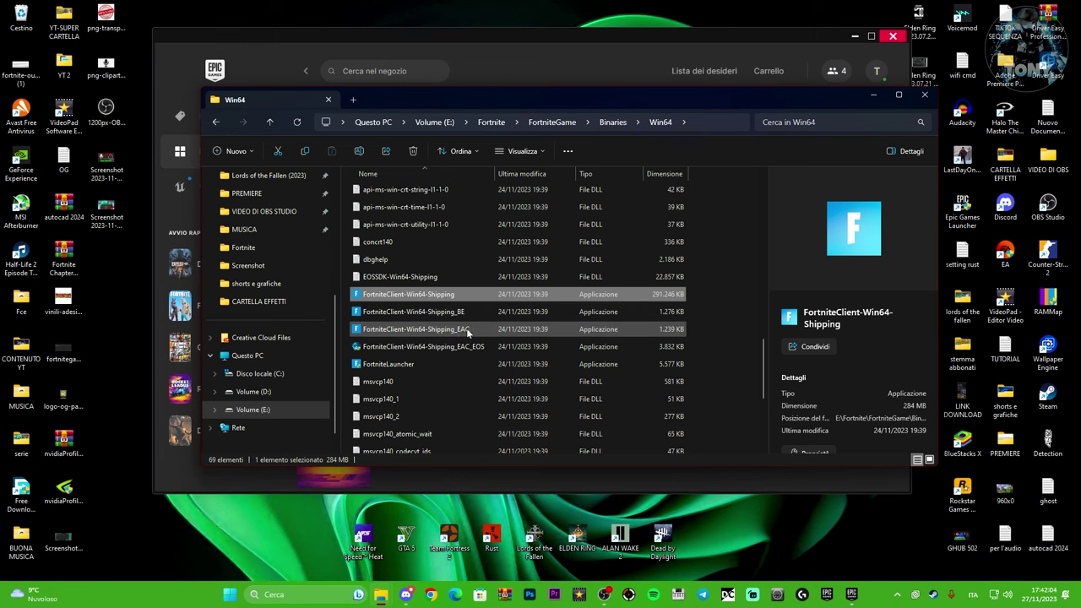
{"action": "left_click", "coordinate": [466, 329]}
Step: Open the security properties of the FortniteClient-Win64-Shipping application
{"action": "left_click", "coordinate": [405, 293]}
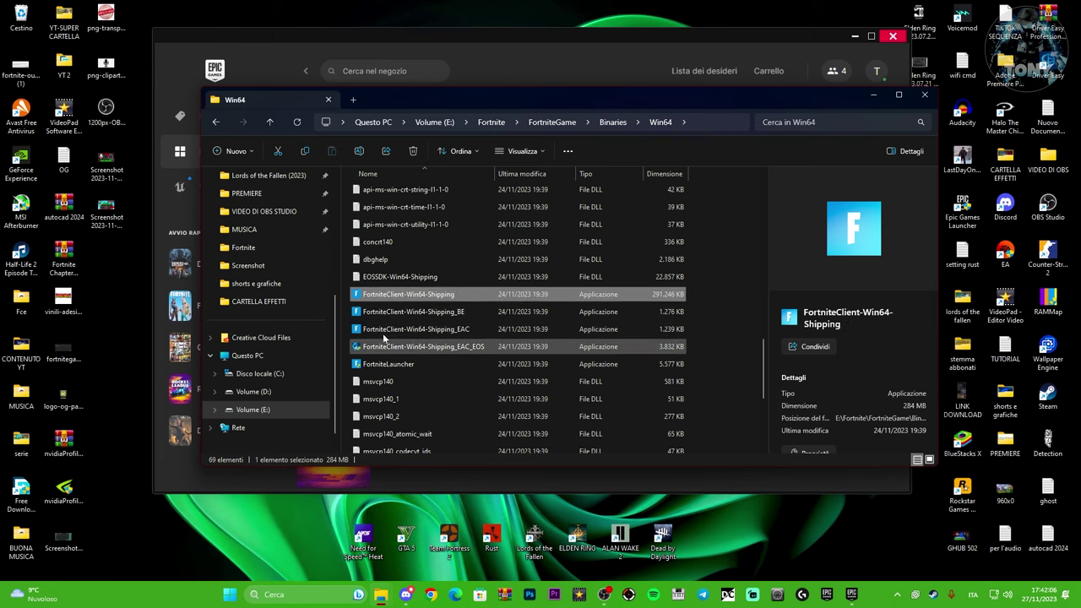
{"action": "right_click", "coordinate": [410, 296]}
{"action": "left_click", "coordinate": [435, 494]}
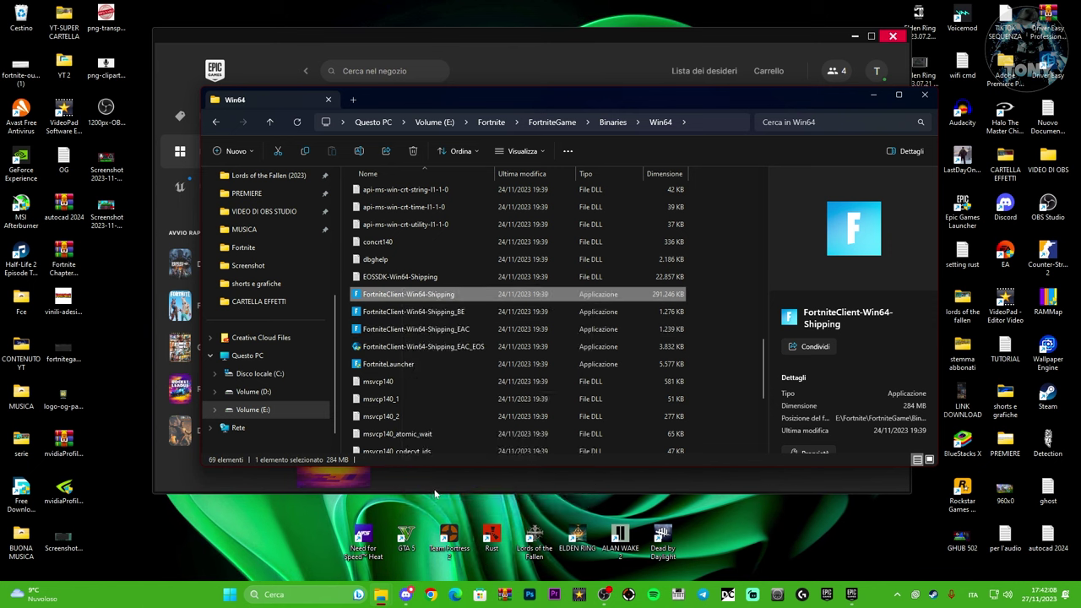
{"action": "left_click", "coordinate": [477, 547]}
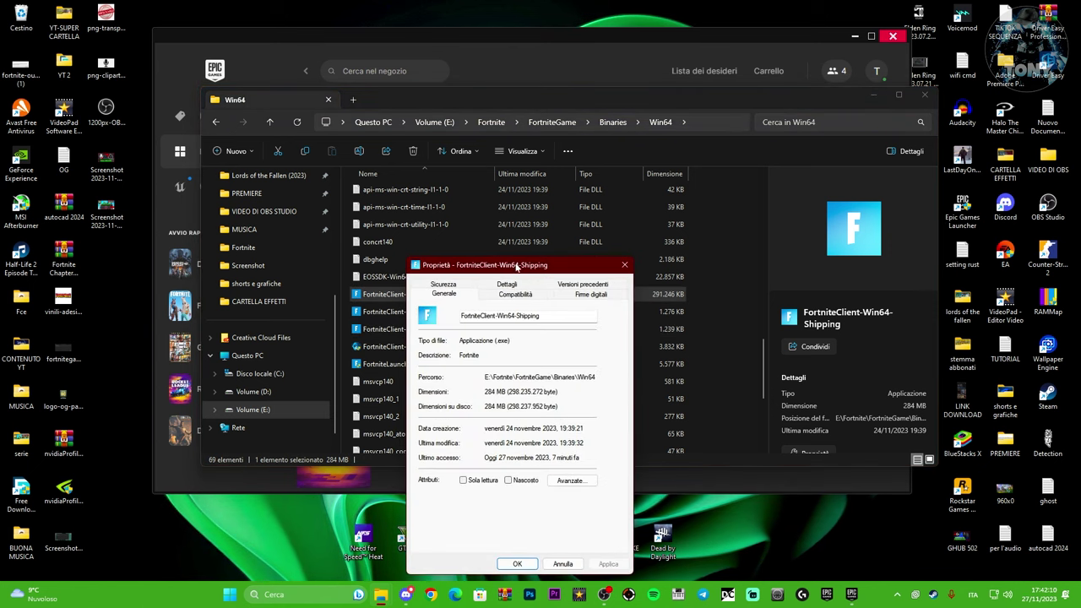
{"action": "left_click_drag", "start_coordinate": [517, 267], "coordinate": [528, 179]}
{"action": "left_click", "coordinate": [455, 204]}
Step: Check the Administrators and Users permissions on FortniteClient-Win64-Shipping, and view its permission editor before closing it
{"action": "left_click", "coordinate": [478, 268]}
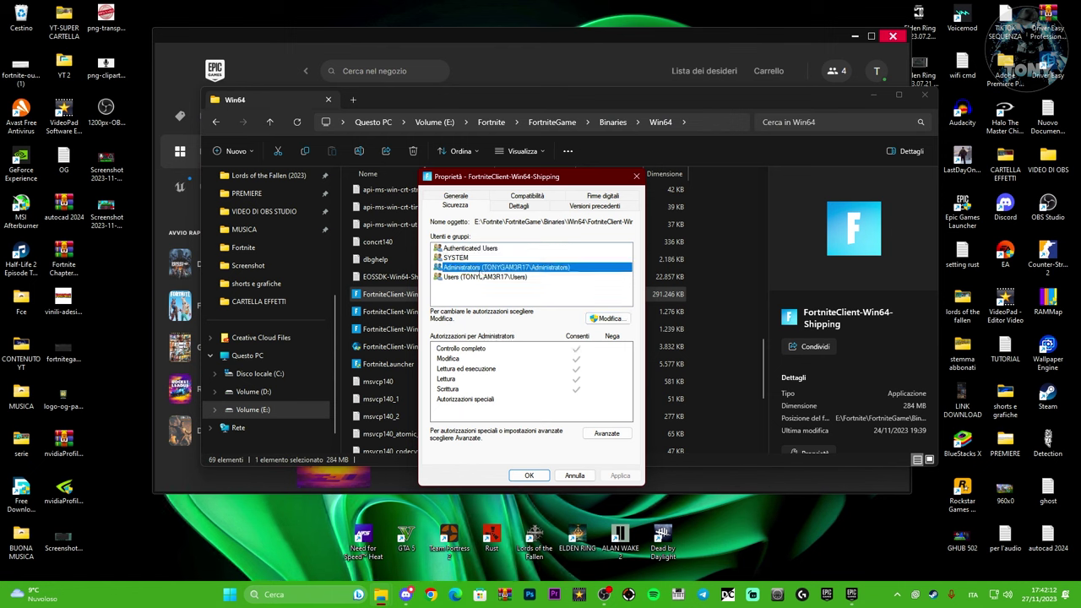
{"action": "left_click", "coordinate": [478, 276]}
{"action": "left_click", "coordinate": [604, 318]}
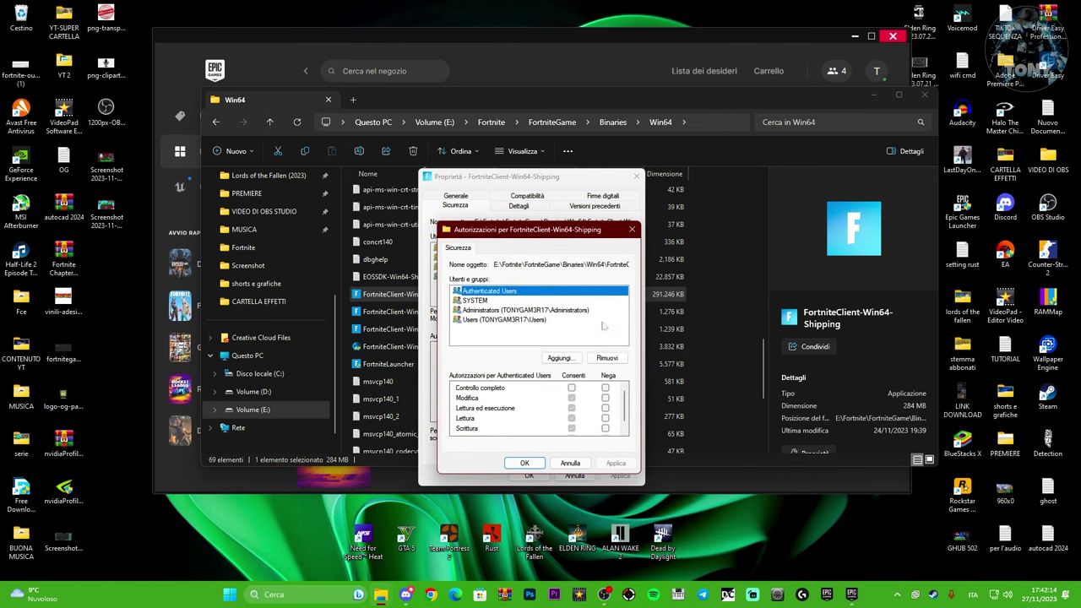
{"action": "left_click", "coordinate": [524, 463]}
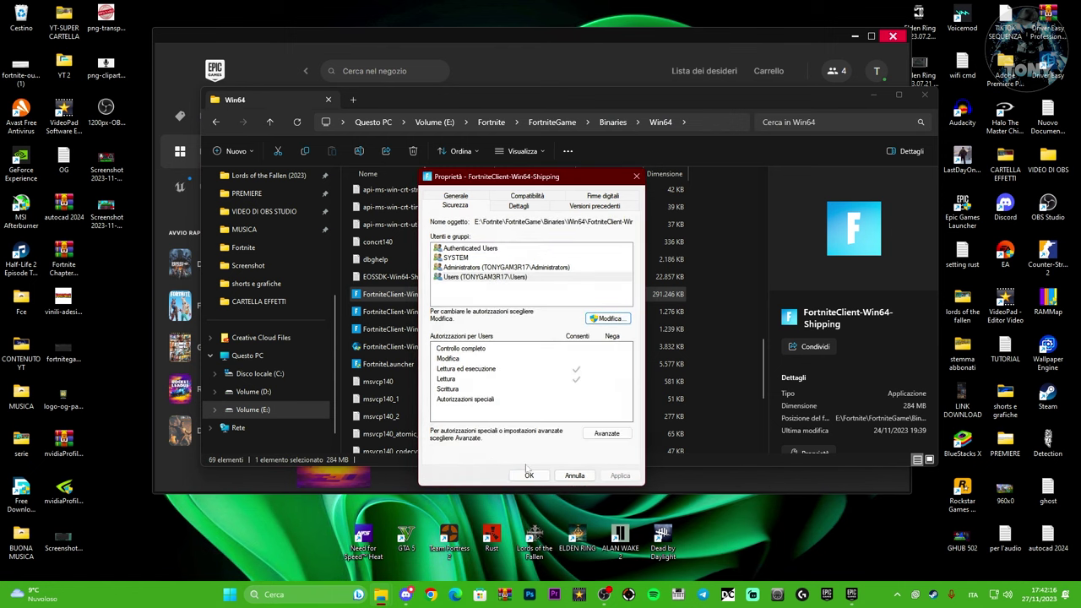
Step: In FortniteClient-Win64-Shipping's permission editor, allow full control (Controllo completo) for Users, then accept the change and close its properties
{"action": "key", "text": "Return"}
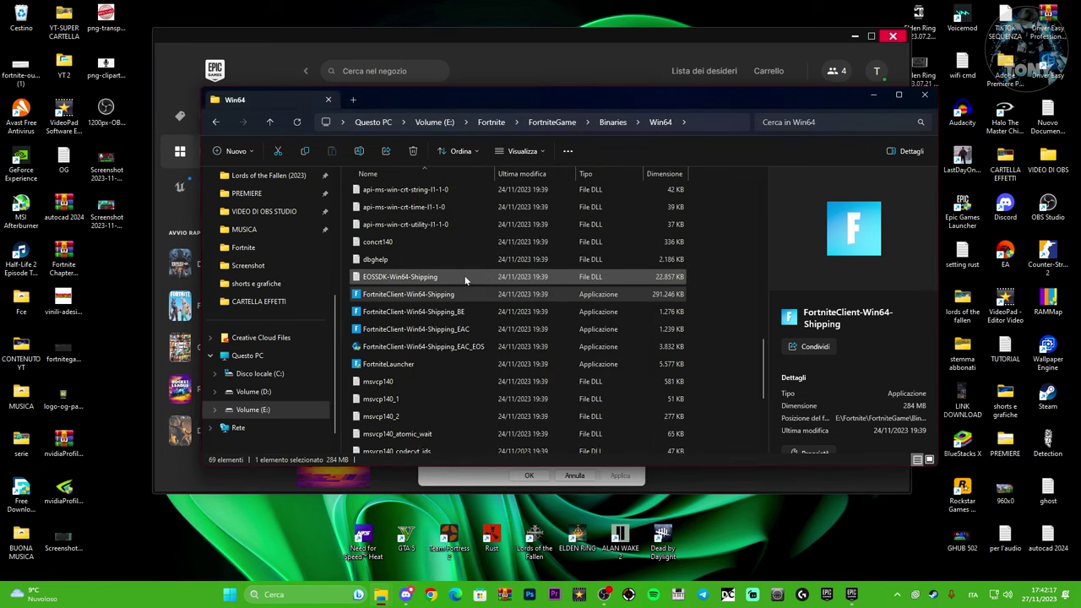
{"action": "left_click", "coordinate": [414, 311]}
{"action": "key", "text": "alt+Return"}
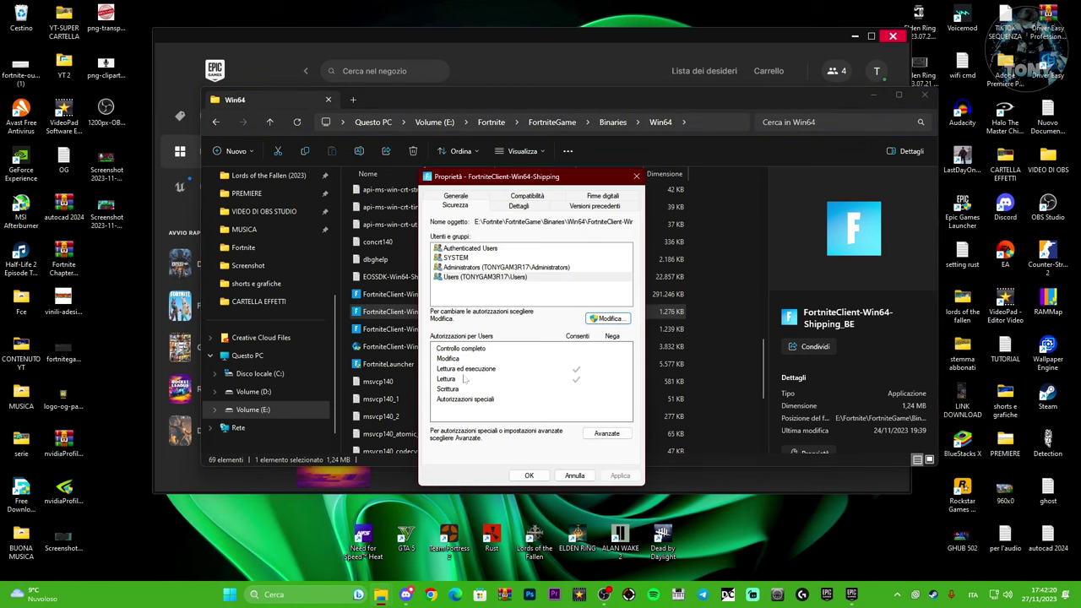
{"action": "left_click", "coordinate": [461, 276]}
{"action": "left_click", "coordinate": [606, 318]}
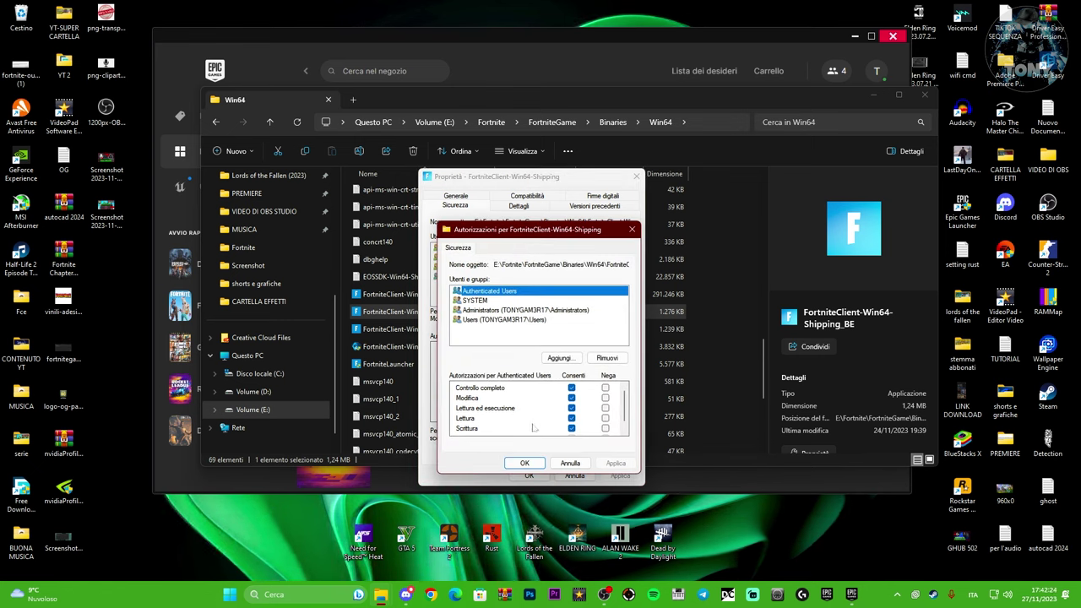
{"action": "left_click", "coordinate": [497, 300]}
{"action": "left_click", "coordinate": [484, 310]}
{"action": "left_click", "coordinate": [484, 319]}
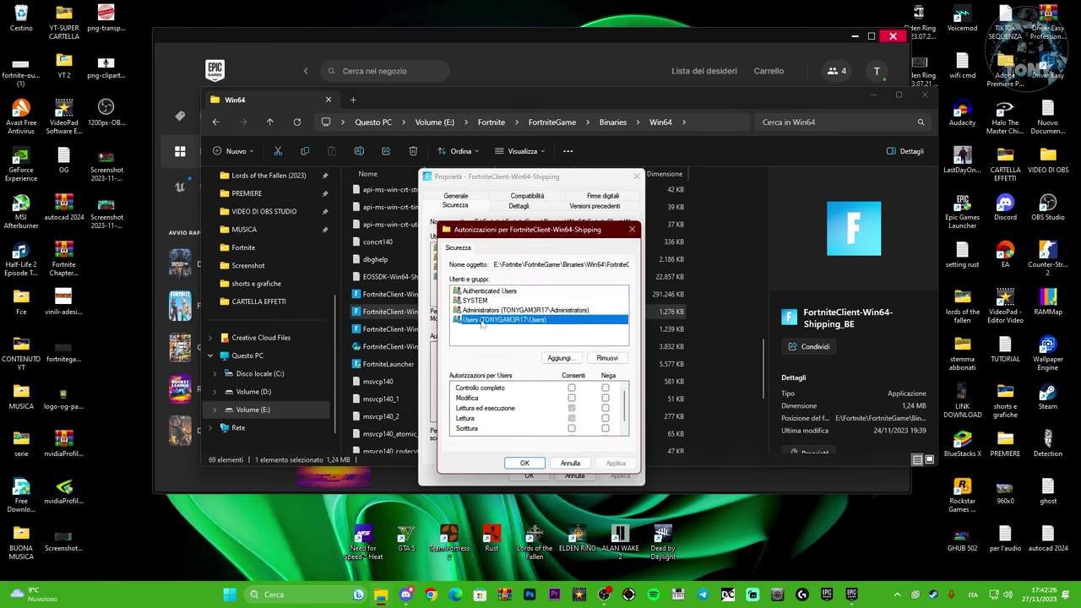
{"action": "left_click", "coordinate": [571, 388]}
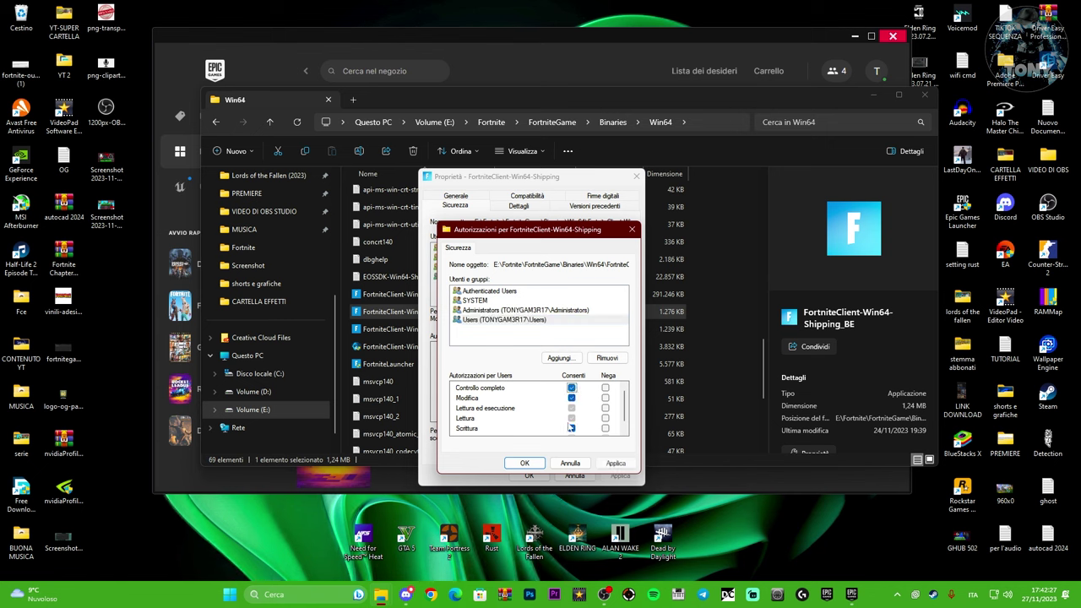
{"action": "left_click", "coordinate": [523, 462]}
{"action": "left_click", "coordinate": [529, 476]}
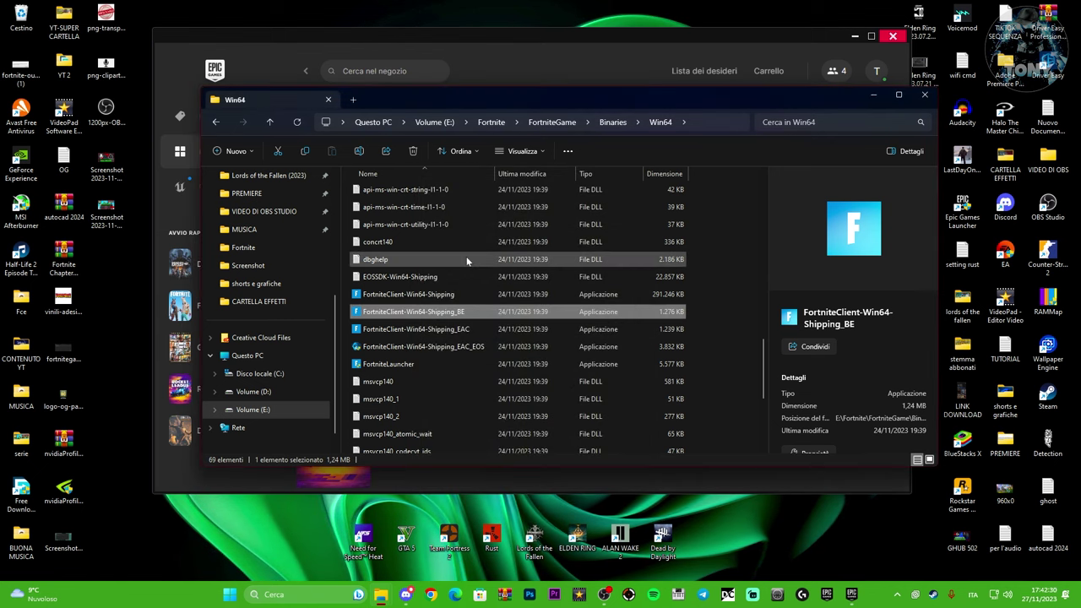
Step: Close the Win64 folder window and minimize the Epic Games Launcher window
{"action": "left_click", "coordinate": [405, 293]}
{"action": "left_click_drag", "start_coordinate": [719, 94], "coordinate": [700, 84]}
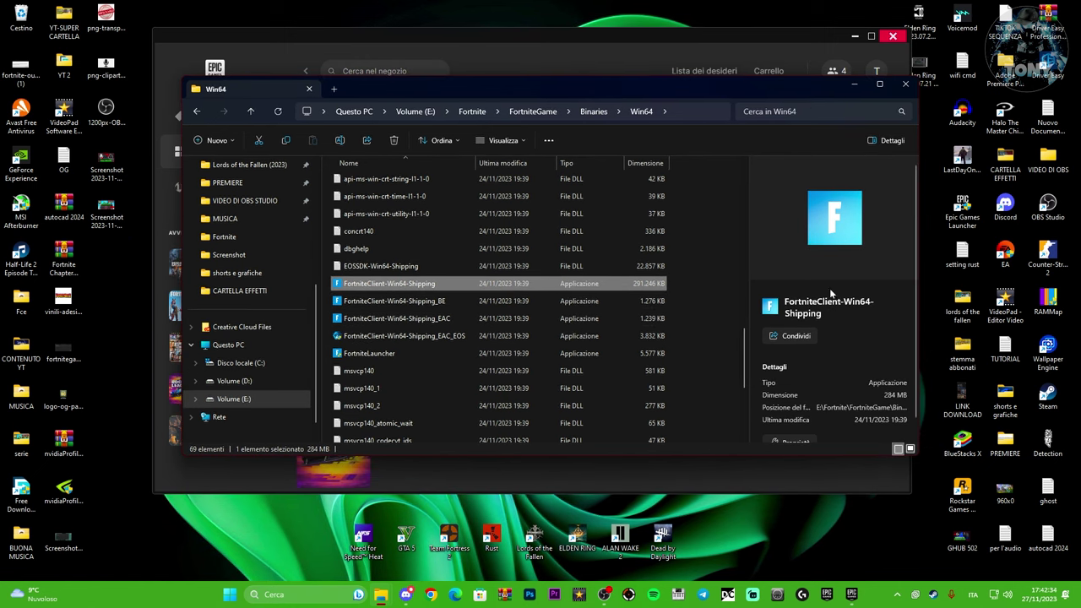
{"action": "left_click", "coordinate": [905, 85]}
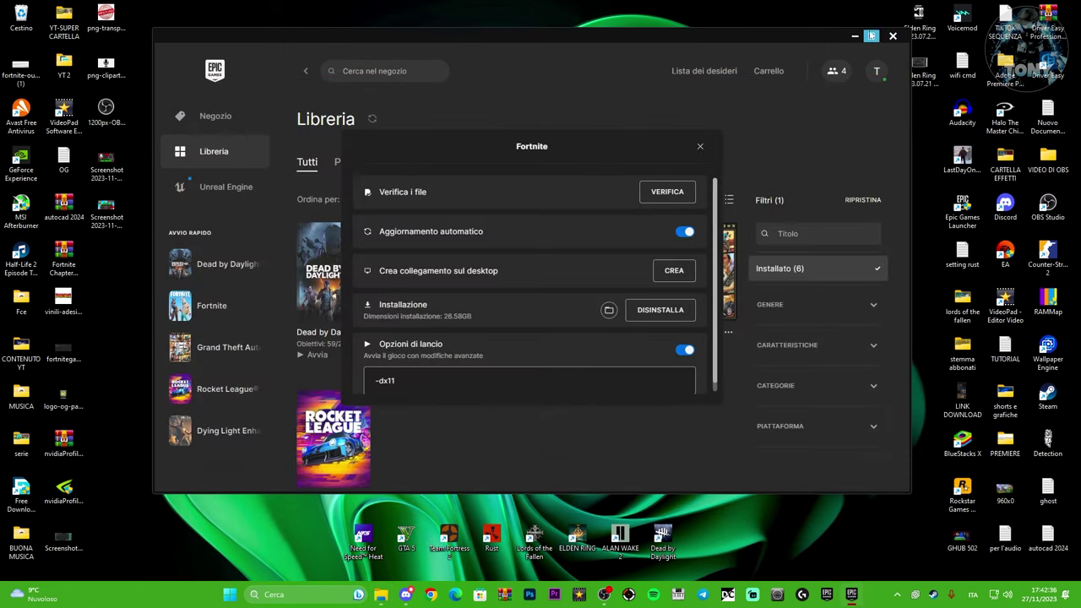
{"action": "left_click", "coordinate": [796, 142]}
{"action": "left_click", "coordinate": [855, 36]}
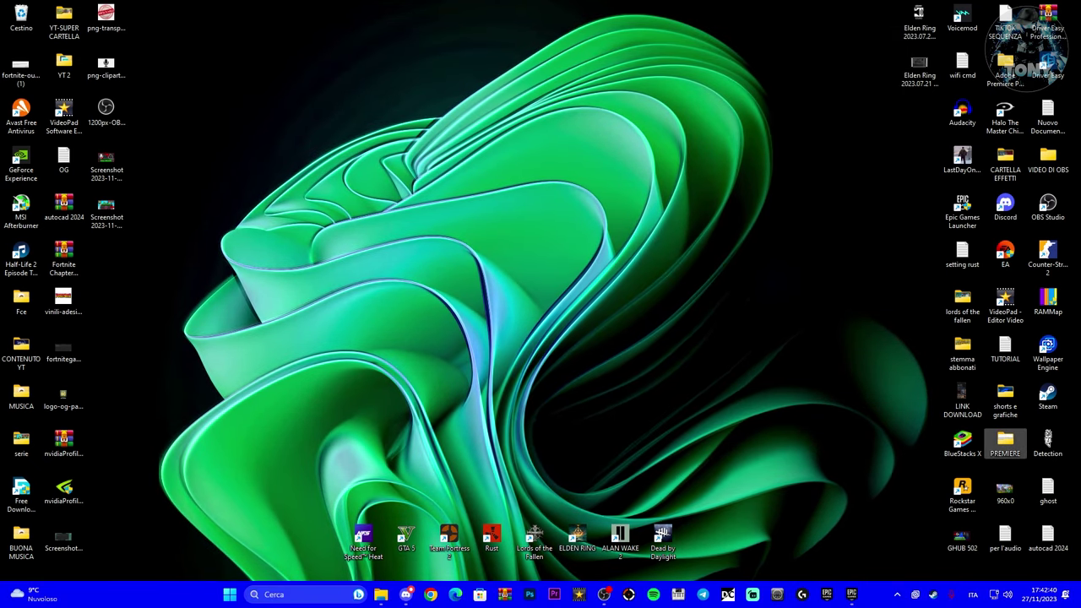
Step: Find the Run app by searching for "esegui", and use it to open the %localappdata% folder
{"action": "key", "text": "super+s"}
{"action": "type", "text": "esegui"}
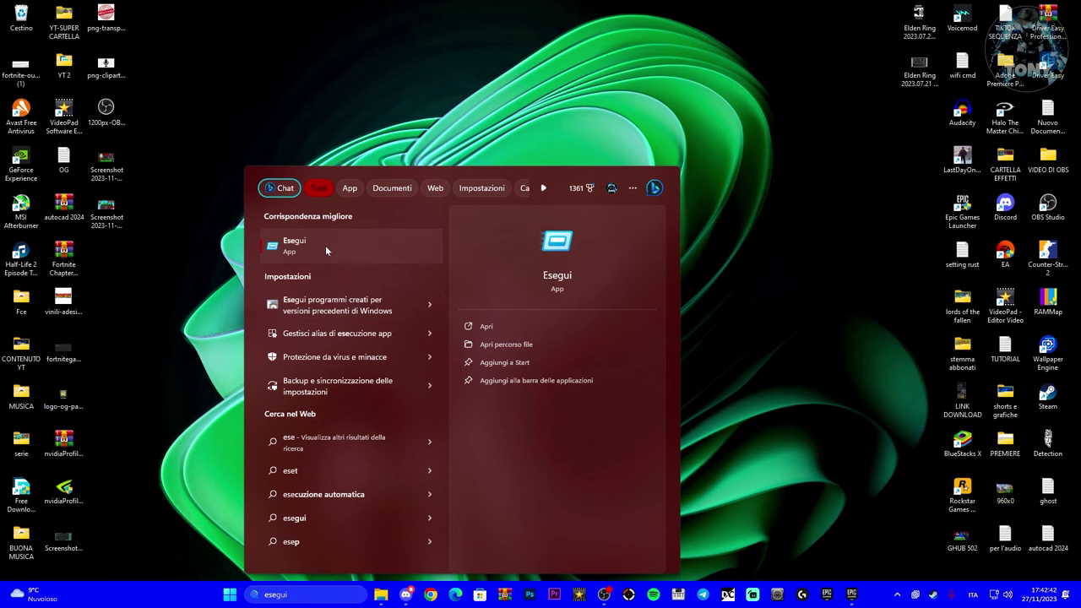
{"action": "left_click", "coordinate": [325, 244]}
{"action": "left_click_drag", "start_coordinate": [133, 472], "coordinate": [381, 266]}
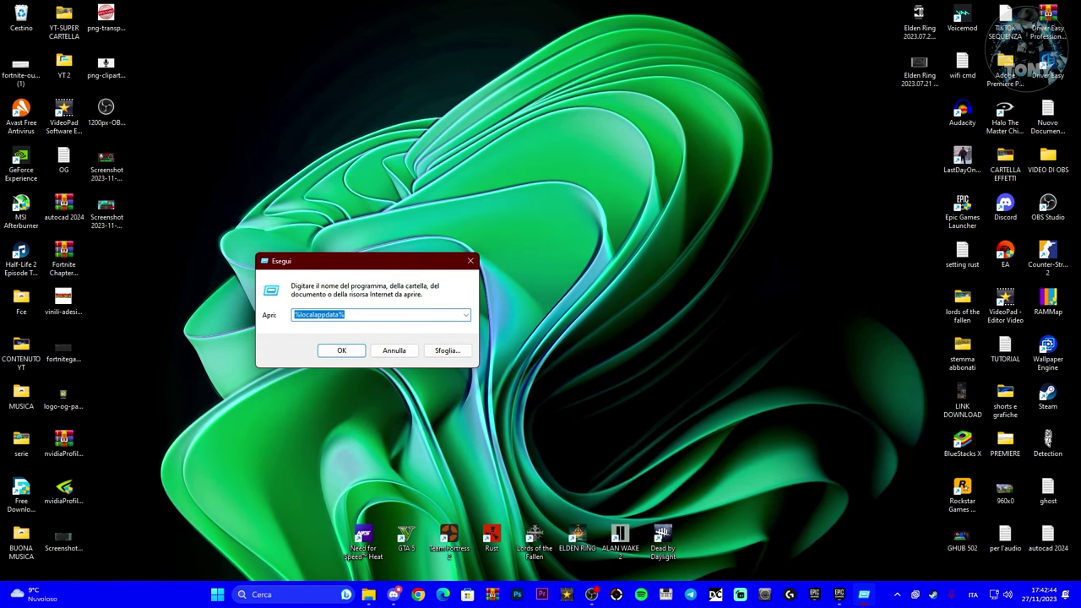
{"action": "left_click", "coordinate": [339, 350]}
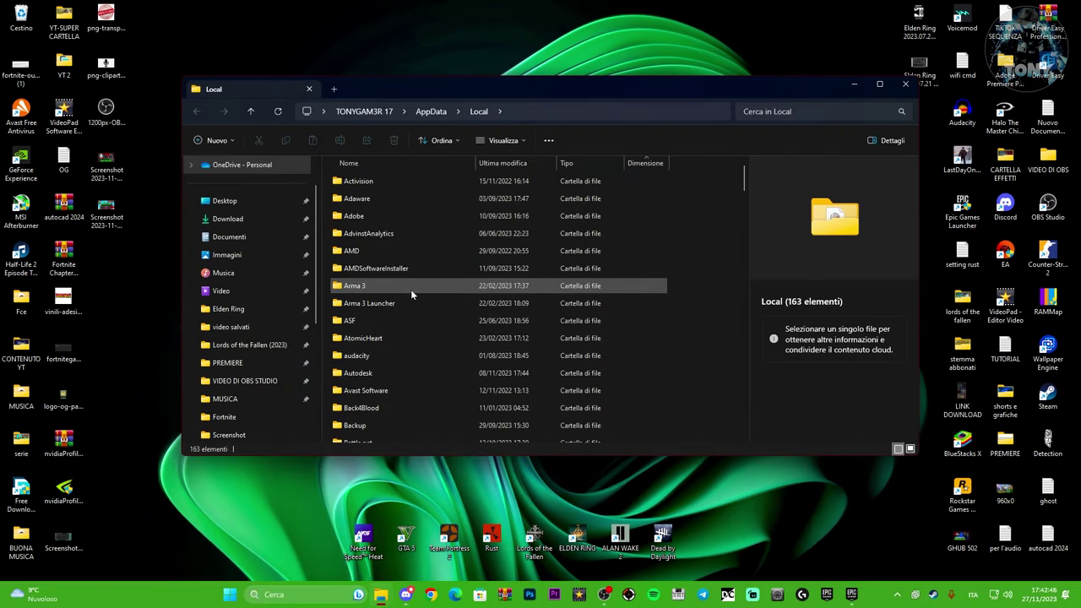
Step: Quit the Epic Games Launcher so that it no longer runs in the background
{"action": "scroll", "coordinate": [429, 277], "scroll_direction": "down", "scroll_amount": 5}
{"action": "scroll", "coordinate": [430, 278], "scroll_direction": "down", "scroll_amount": 2}
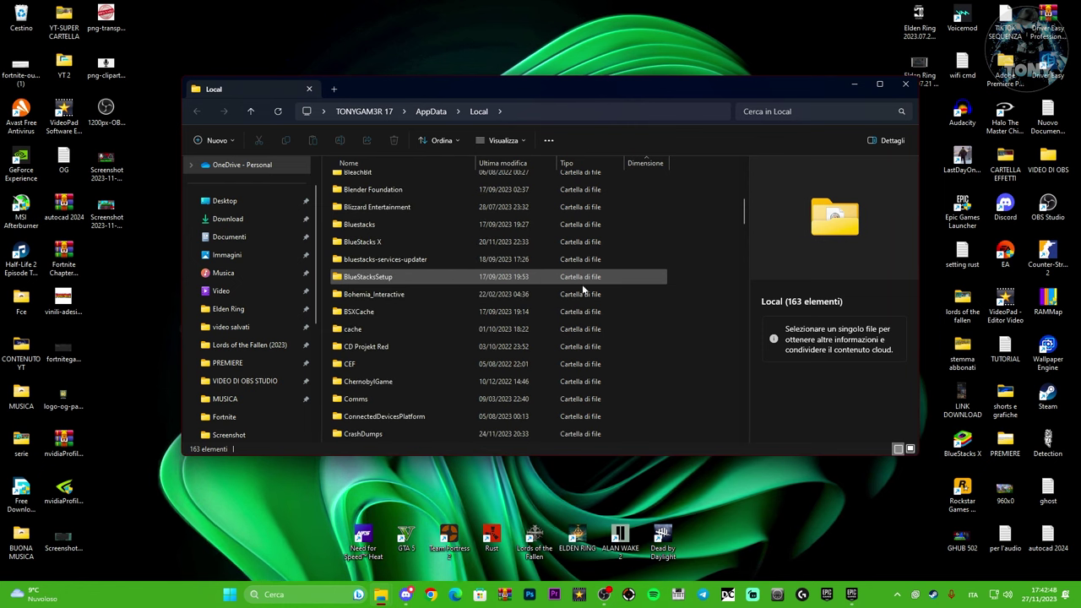
{"action": "left_click", "coordinate": [897, 594]}
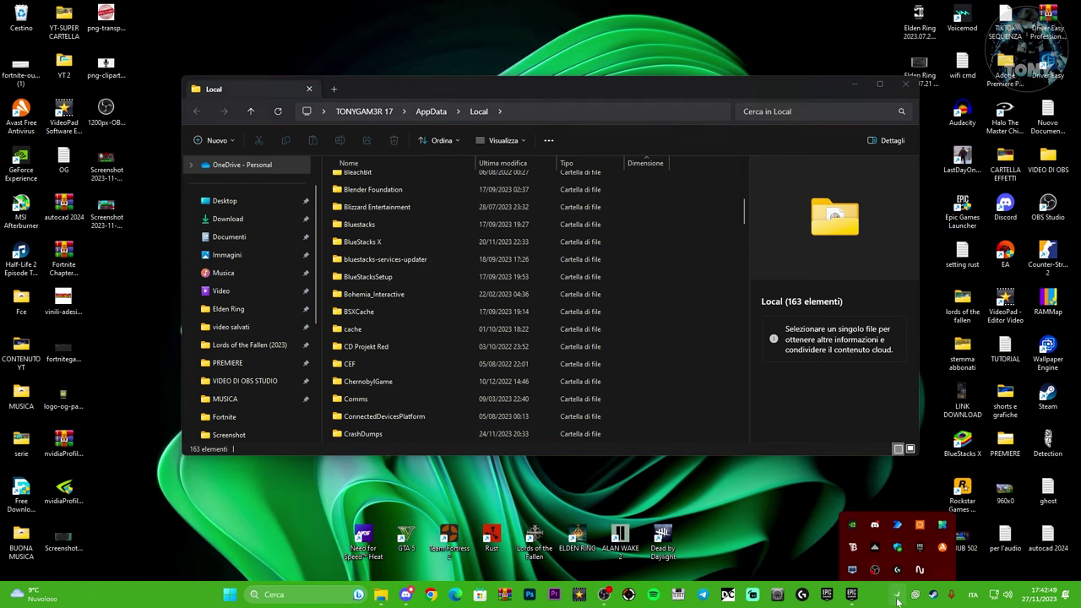
{"action": "right_click", "coordinate": [920, 537]}
{"action": "left_click", "coordinate": [942, 531]}
Step: Delete the Epic Games folder from AppData\Local
{"action": "left_click_drag", "start_coordinate": [557, 88], "coordinate": [560, 74]}
{"action": "scroll", "coordinate": [459, 254], "scroll_direction": "down", "scroll_amount": 5}
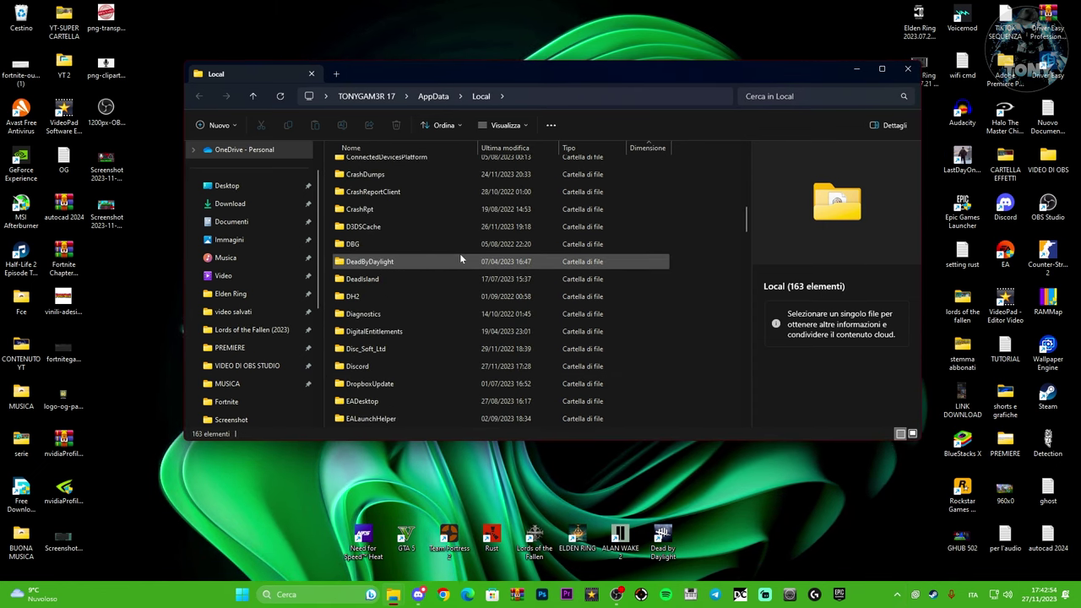
{"action": "left_click", "coordinate": [432, 363]}
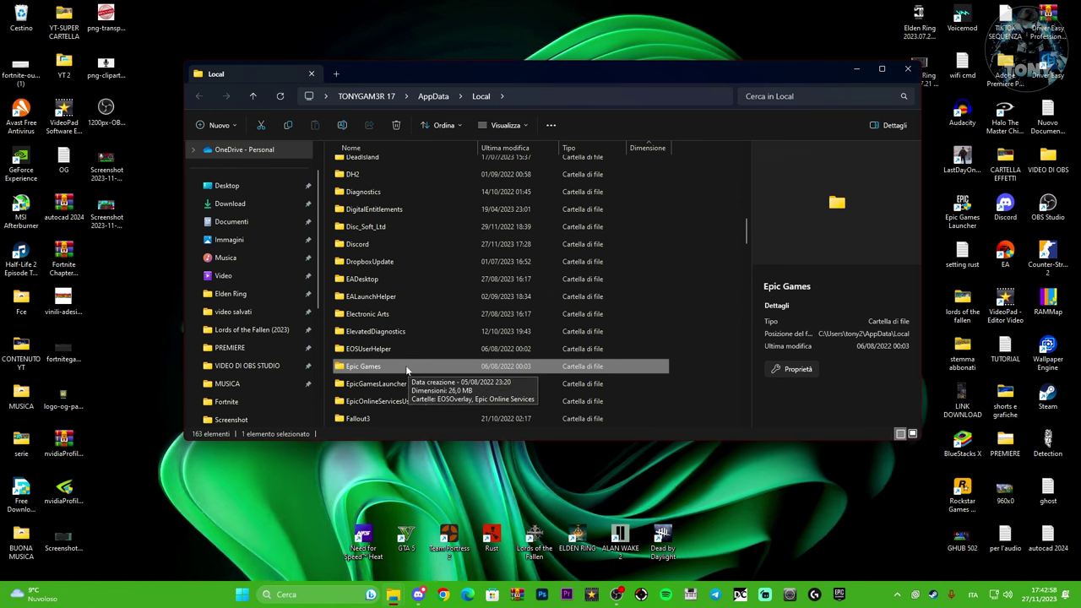
{"action": "key", "text": "Delete"}
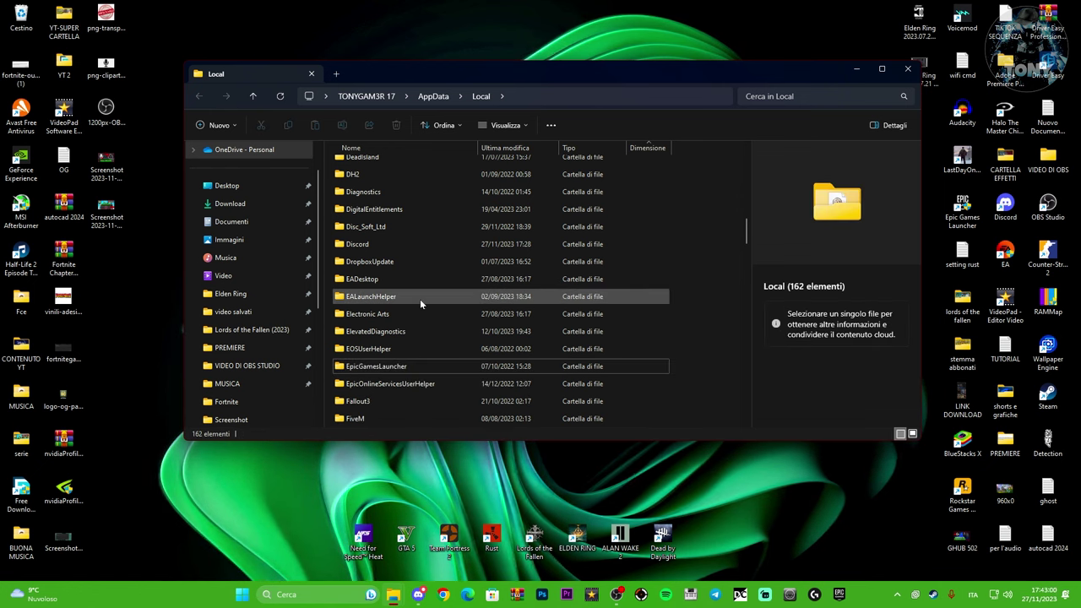
Step: Delete the FortniteGame folder from AppData\Local
{"action": "scroll", "coordinate": [419, 298], "scroll_direction": "down", "scroll_amount": 5}
{"action": "scroll", "coordinate": [419, 299], "scroll_direction": "down", "scroll_amount": 5}
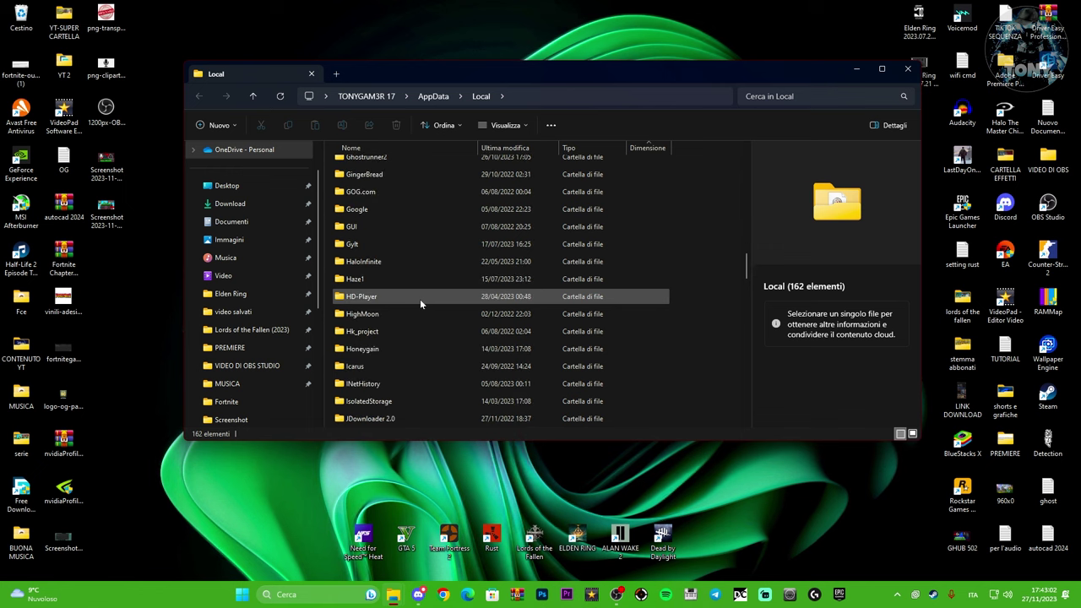
{"action": "scroll", "coordinate": [420, 299], "scroll_direction": "up", "scroll_amount": 5}
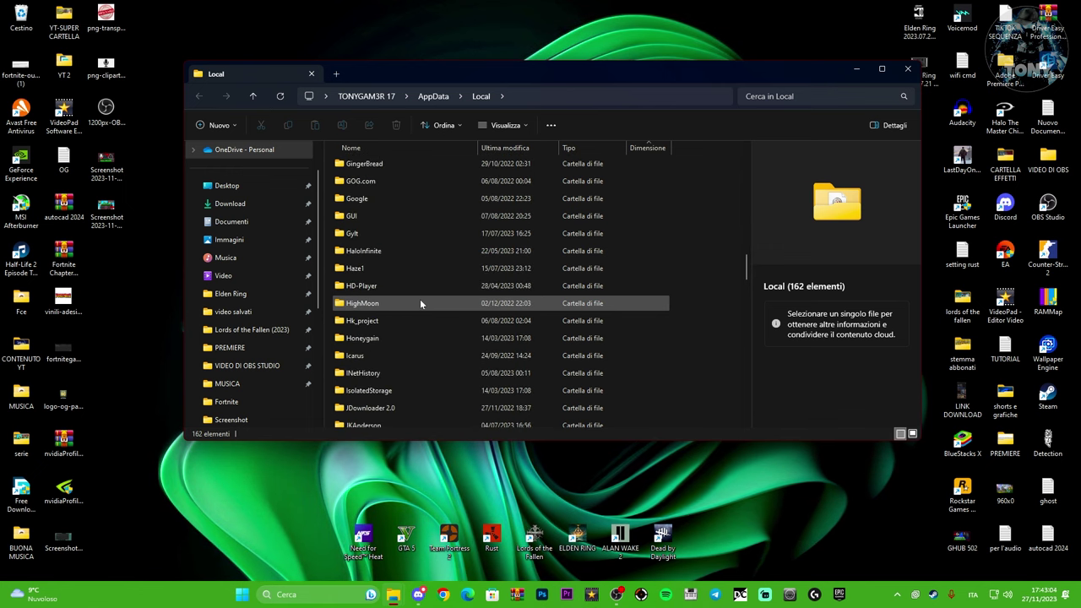
{"action": "left_click", "coordinate": [390, 234]}
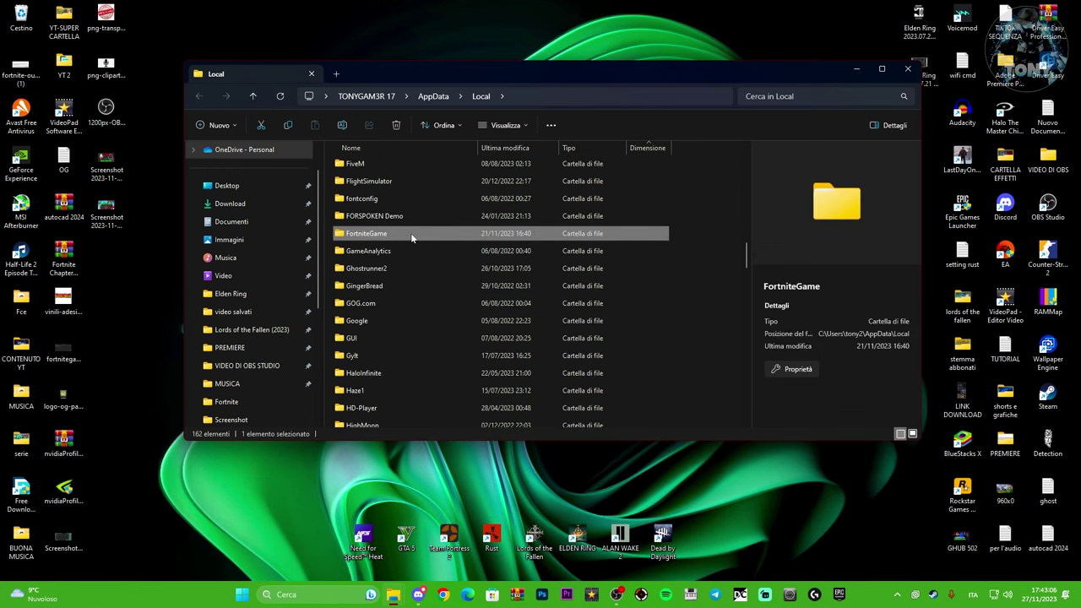
{"action": "key", "text": "Delete"}
Step: Look through the rest of the AppData\Local folders, around the UnrealEngine folders, then close the folder window
{"action": "scroll", "coordinate": [430, 258], "scroll_direction": "down", "scroll_amount": 14}
{"action": "scroll", "coordinate": [429, 257], "scroll_direction": "down", "scroll_amount": 12}
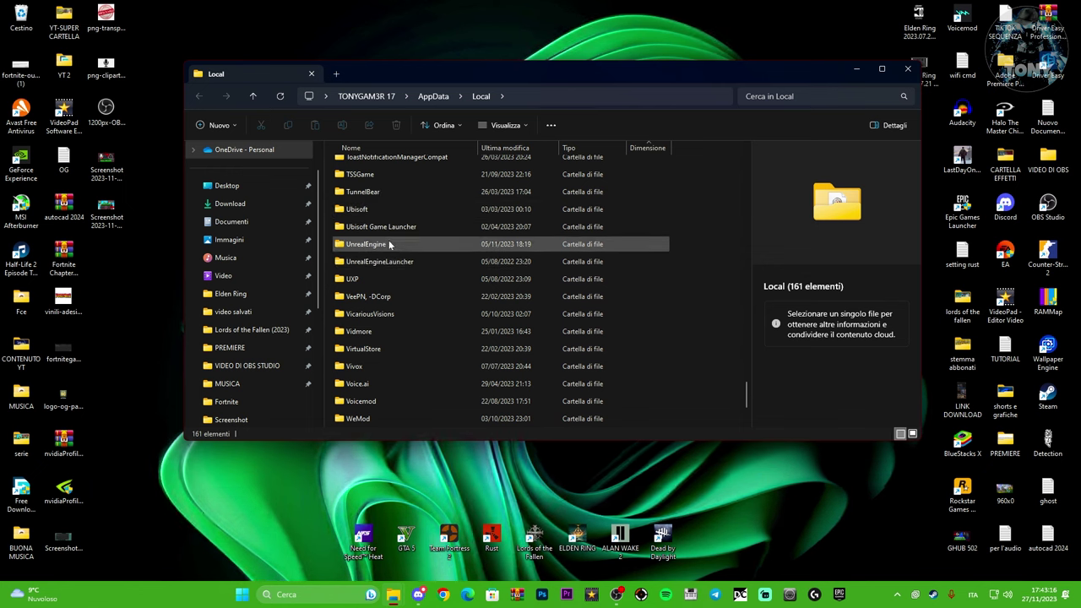
{"action": "scroll", "coordinate": [389, 287], "scroll_direction": "down", "scroll_amount": 2}
{"action": "scroll", "coordinate": [390, 300], "scroll_direction": "up", "scroll_amount": 2}
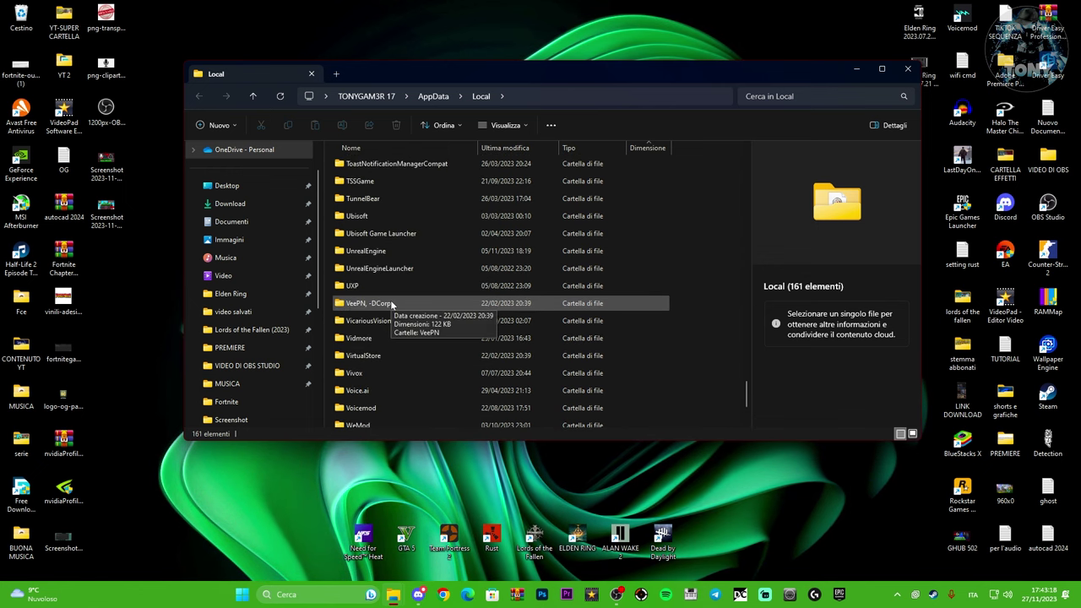
{"action": "mouse_move", "coordinate": [526, 75]}
{"action": "left_mouse_down"}
{"action": "mouse_move", "coordinate": [495, 72]}
{"action": "mouse_move", "coordinate": [505, 76]}
{"action": "left_mouse_up"}
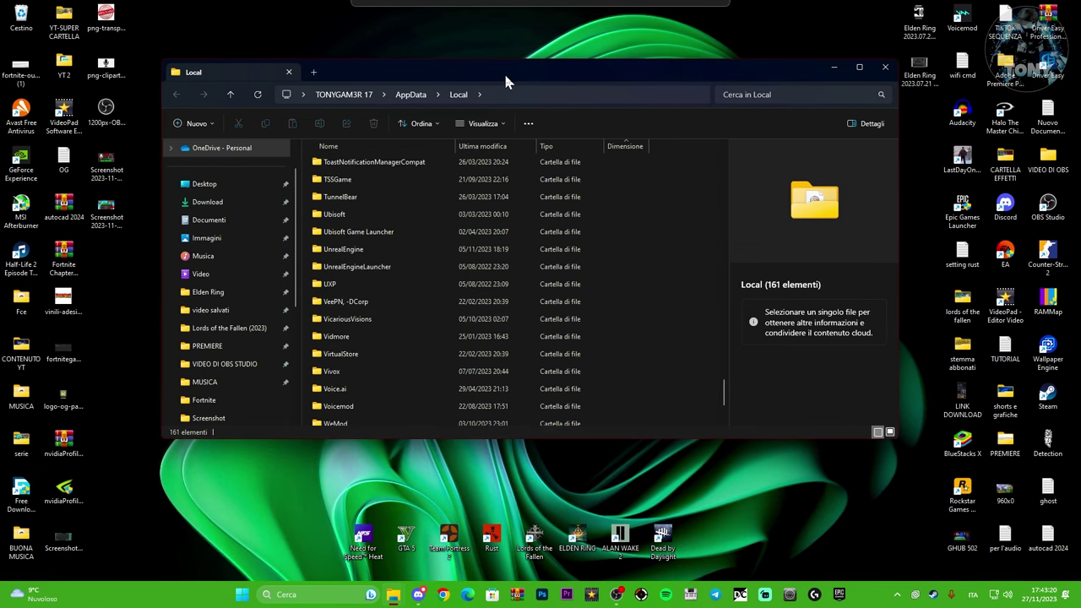
{"action": "left_click_drag", "start_coordinate": [505, 82], "coordinate": [494, 76]}
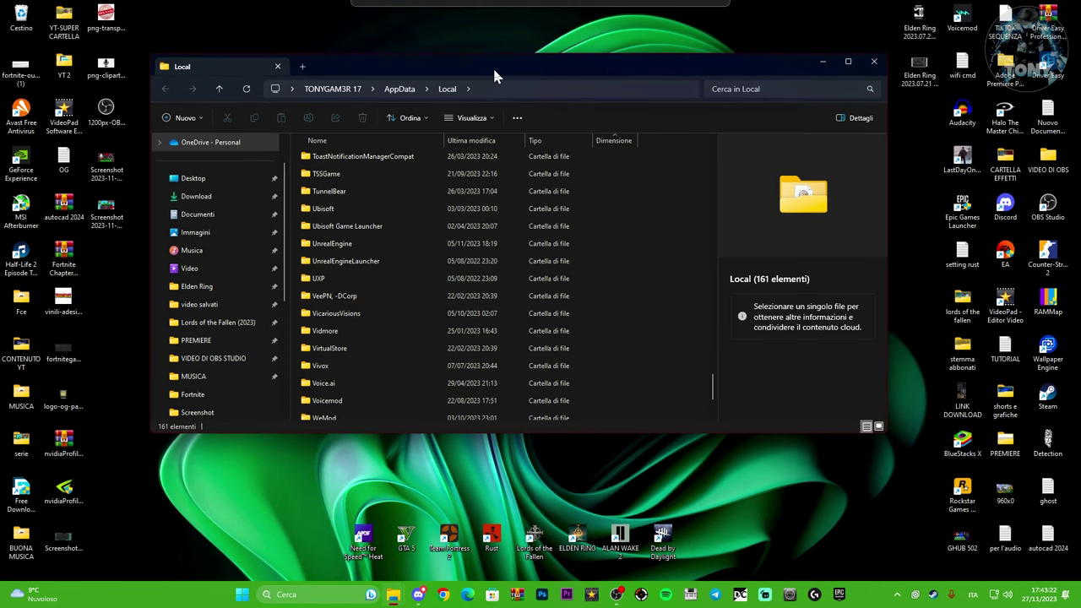
{"action": "left_click", "coordinate": [874, 62]}
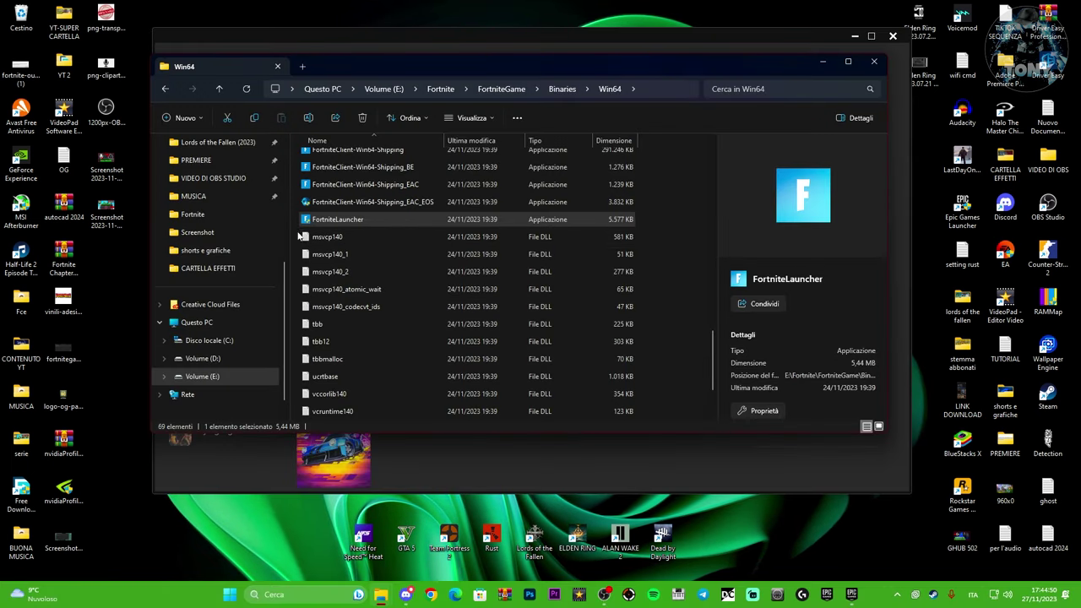
Step: In the compatibility properties of FortniteLauncher in the Win64 folder, turn off the Windows 8 compatibility mode, then apply and accept the change
{"action": "right_click", "coordinate": [372, 220]}
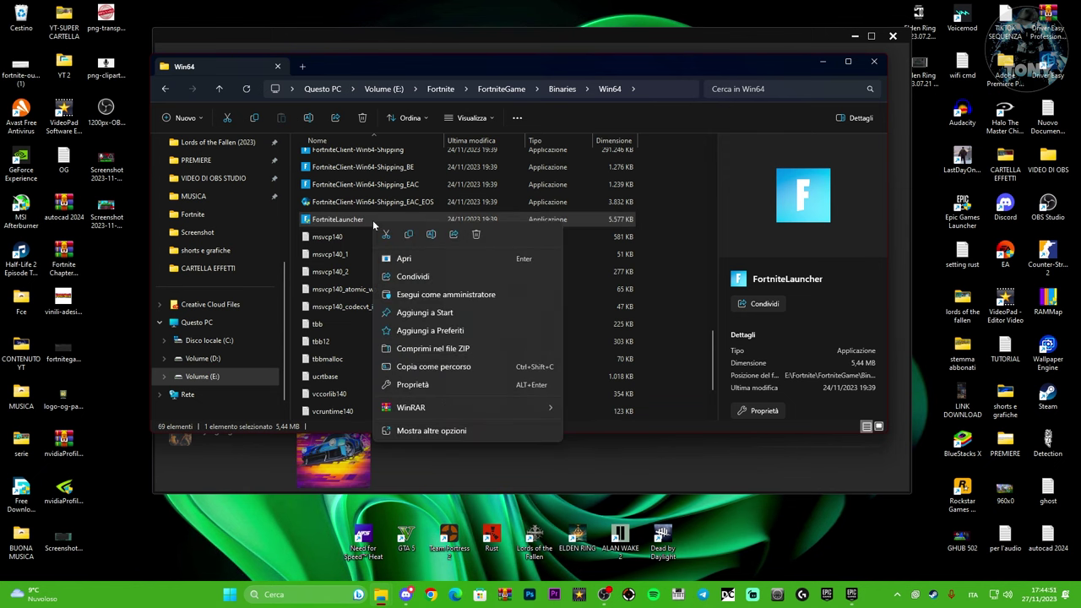
{"action": "left_click", "coordinate": [430, 430]}
{"action": "left_click", "coordinate": [415, 482]}
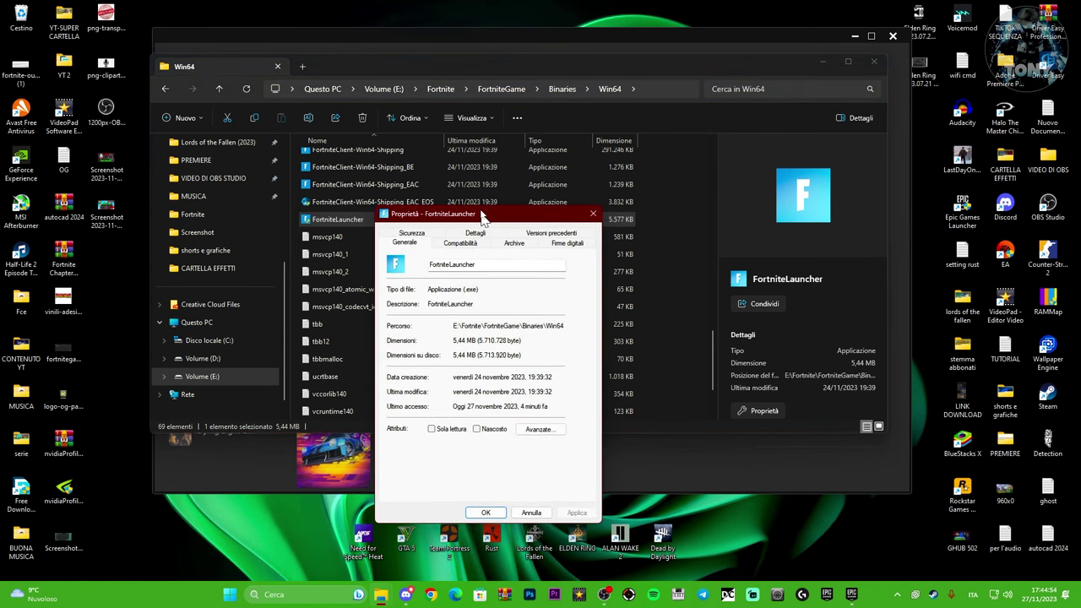
{"action": "left_click_drag", "start_coordinate": [483, 218], "coordinate": [482, 190]}
{"action": "left_click", "coordinate": [460, 214]}
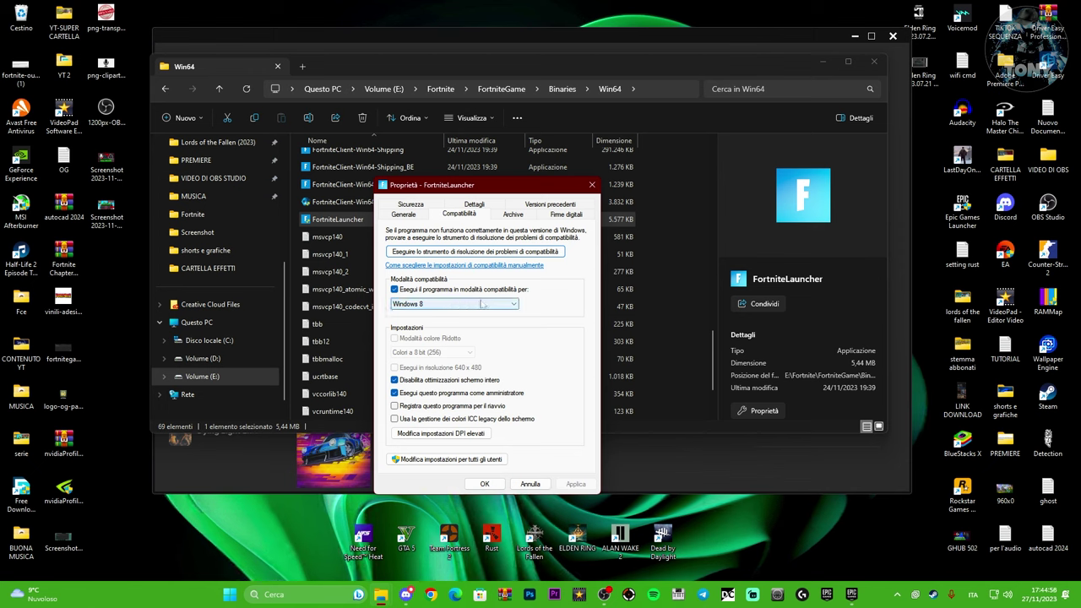
{"action": "left_click", "coordinate": [416, 304]}
{"action": "left_click", "coordinate": [413, 303]}
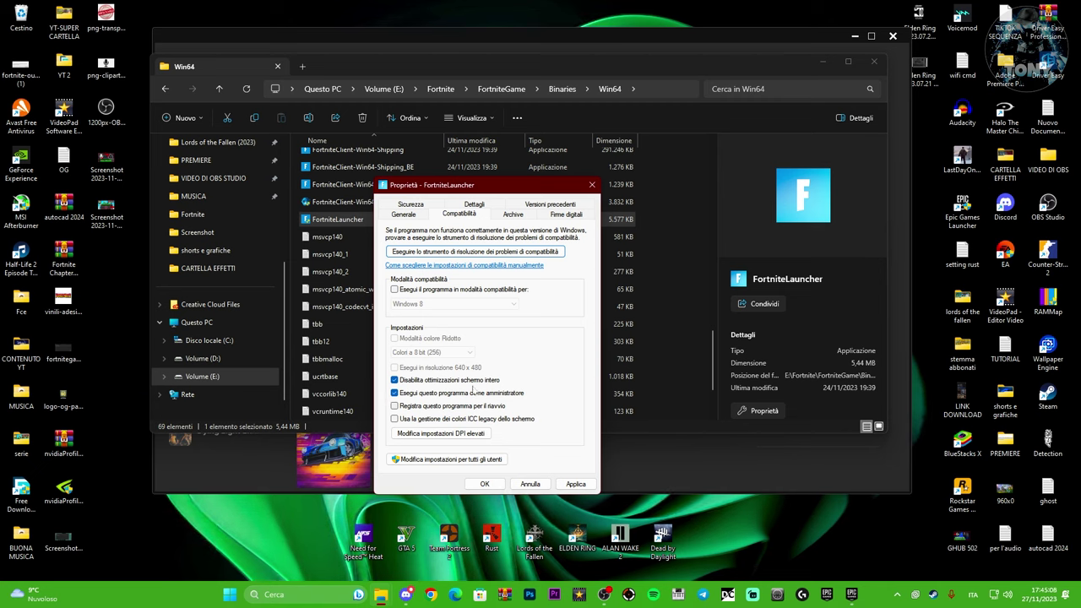
{"action": "left_click", "coordinate": [499, 490]}
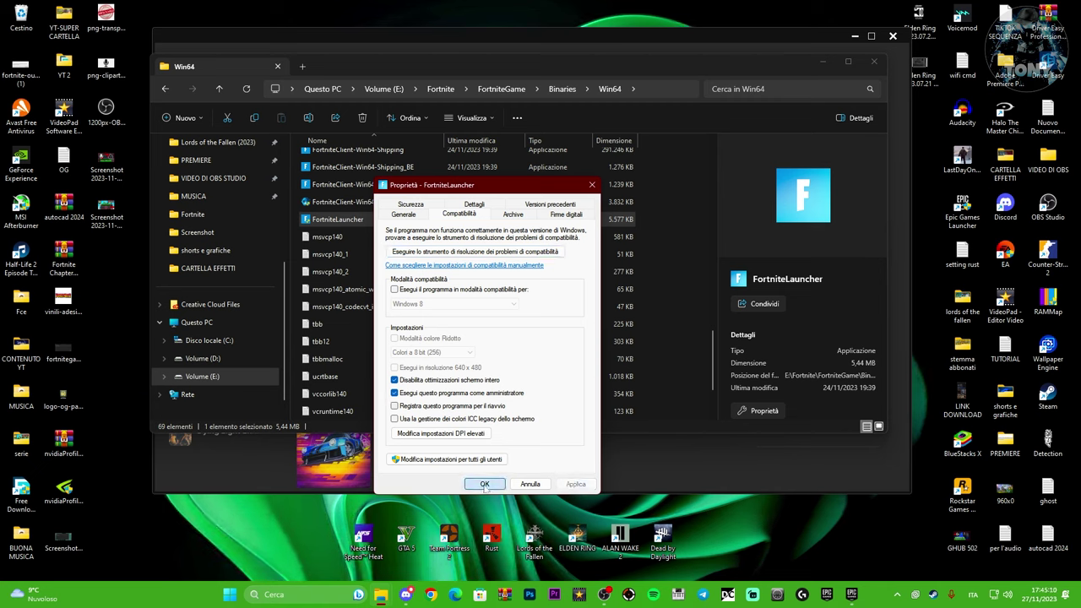
Step: Reopen FortniteLauncher's compatibility properties and open its compatibility settings for all users
{"action": "right_click", "coordinate": [381, 220]}
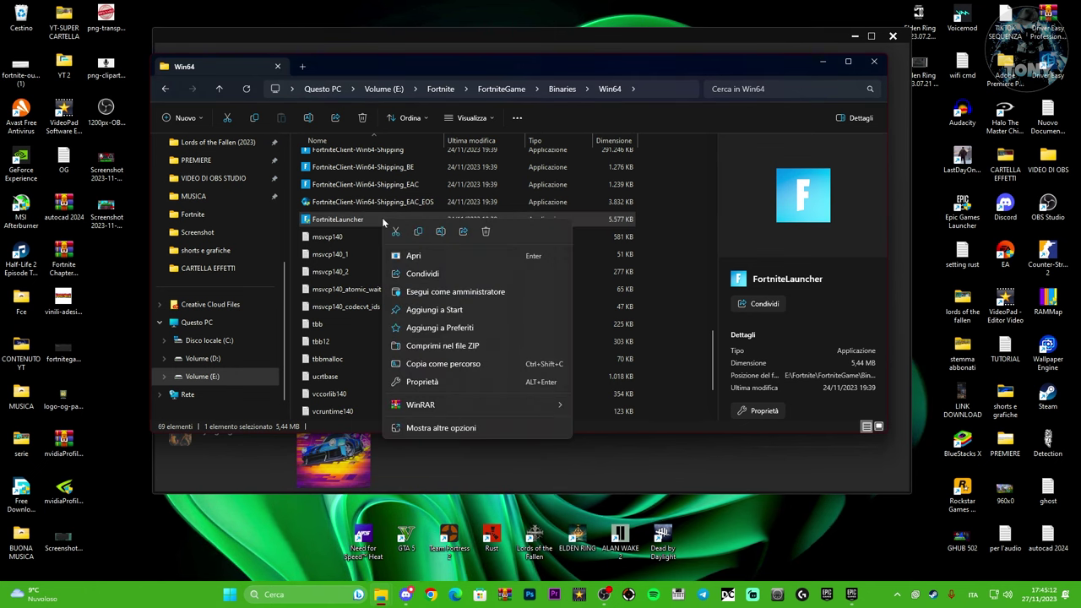
{"action": "left_click", "coordinate": [453, 429]}
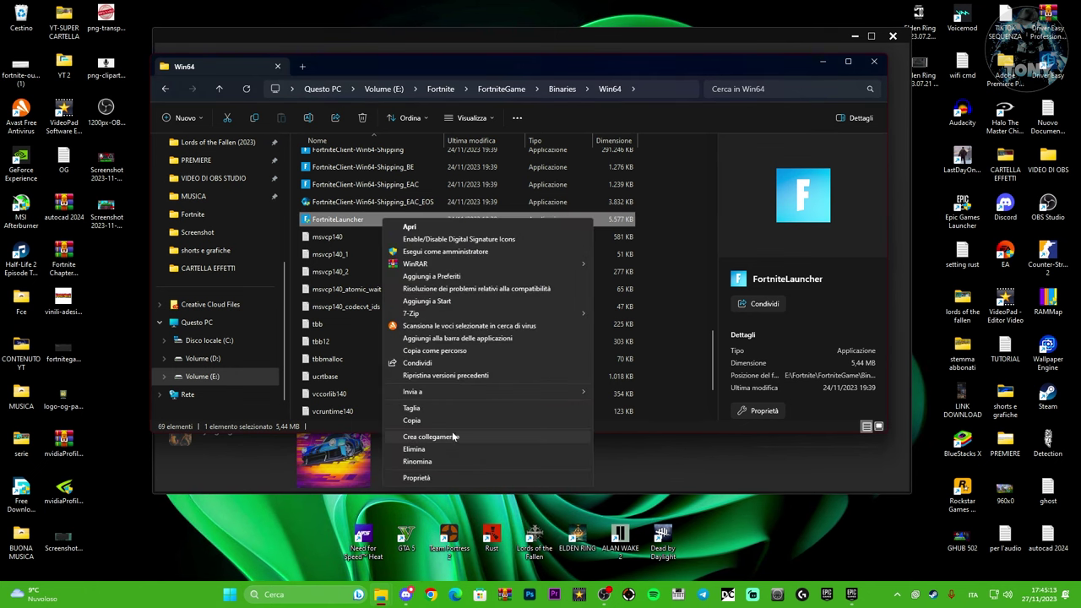
{"action": "left_click", "coordinate": [422, 479]}
{"action": "left_click", "coordinate": [472, 255]}
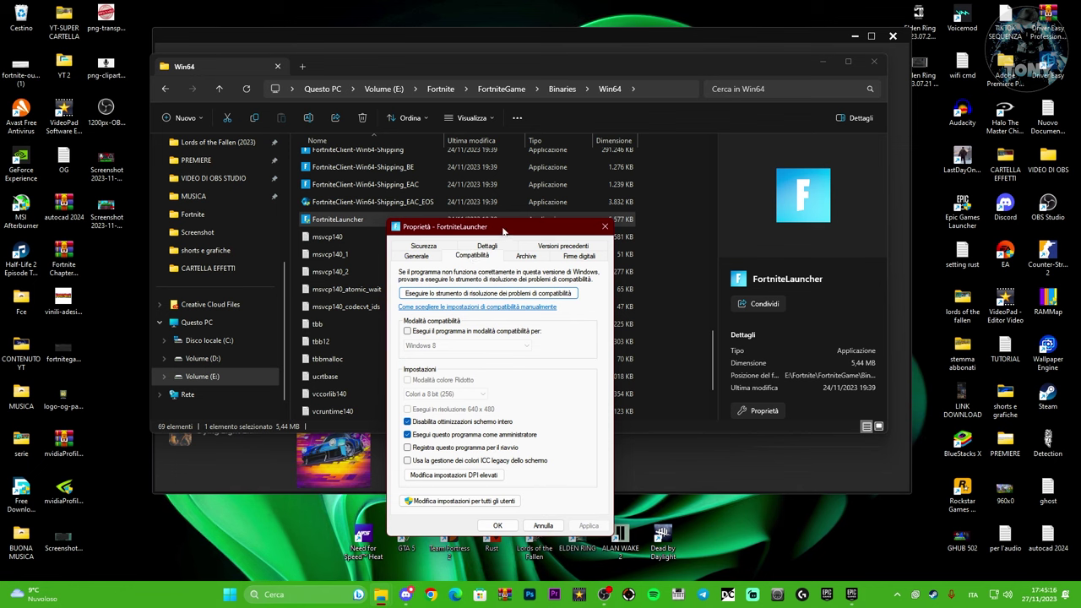
{"action": "left_click_drag", "start_coordinate": [503, 230], "coordinate": [499, 175]}
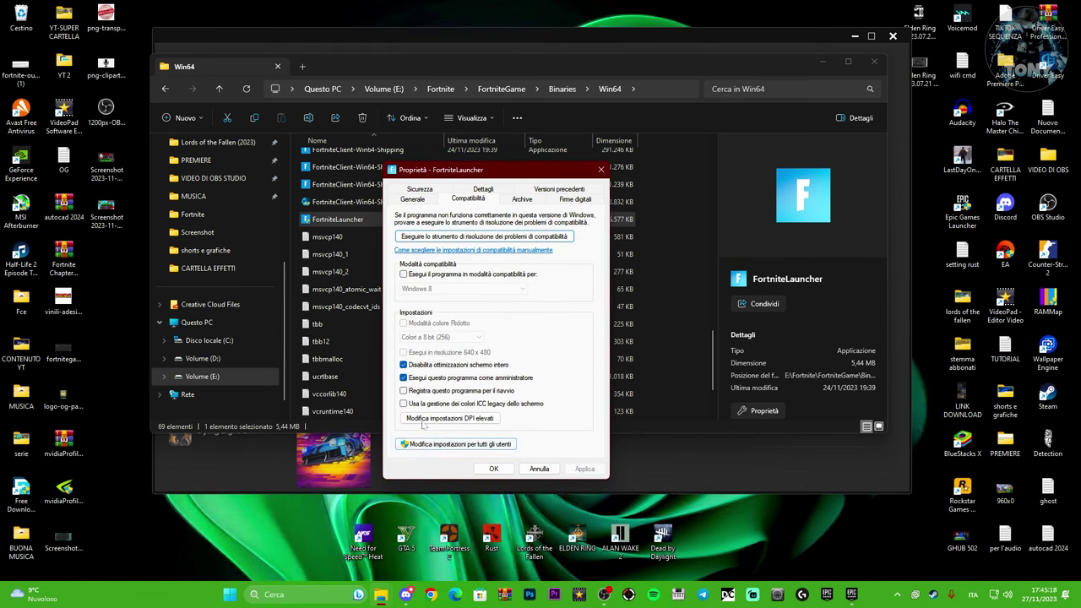
{"action": "left_click", "coordinate": [417, 446]}
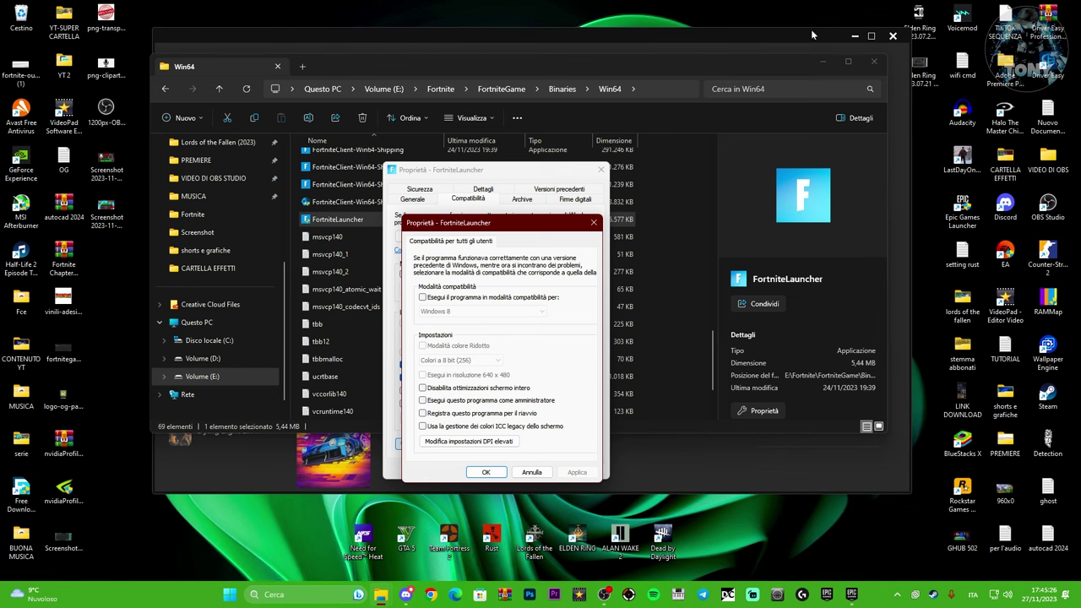
Step: Close FortniteLauncher's all-users compatibility settings, its properties and the Win64 folder window
{"action": "key", "text": "Return"}
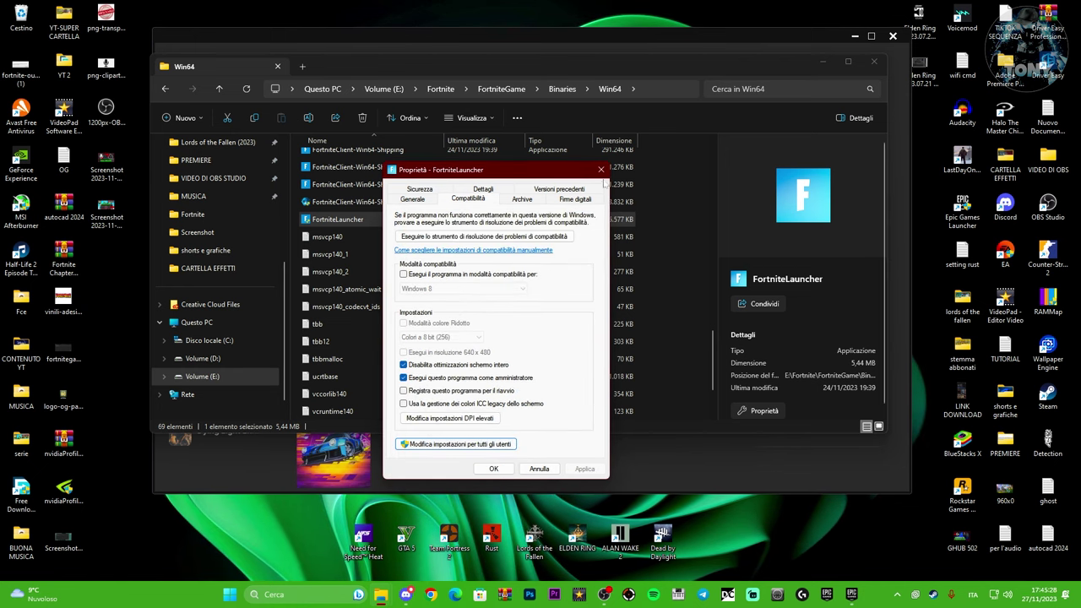
{"action": "left_click", "coordinate": [600, 170]}
{"action": "left_click", "coordinate": [873, 63]}
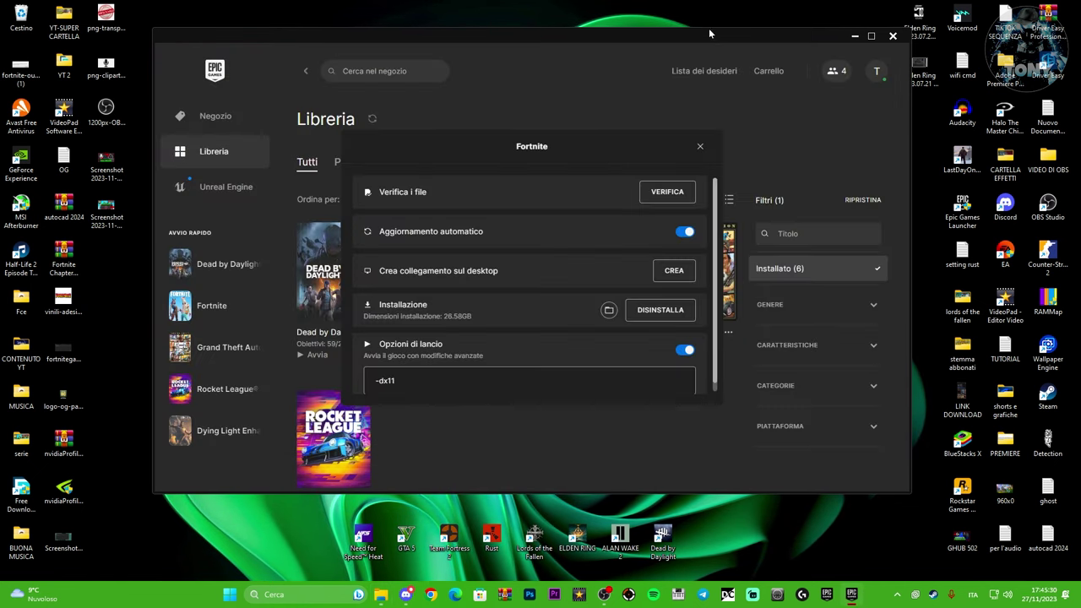
Step: Leave Fortnite's management options and launch Fortnite from the Epic Games library
{"action": "left_click", "coordinate": [753, 159]}
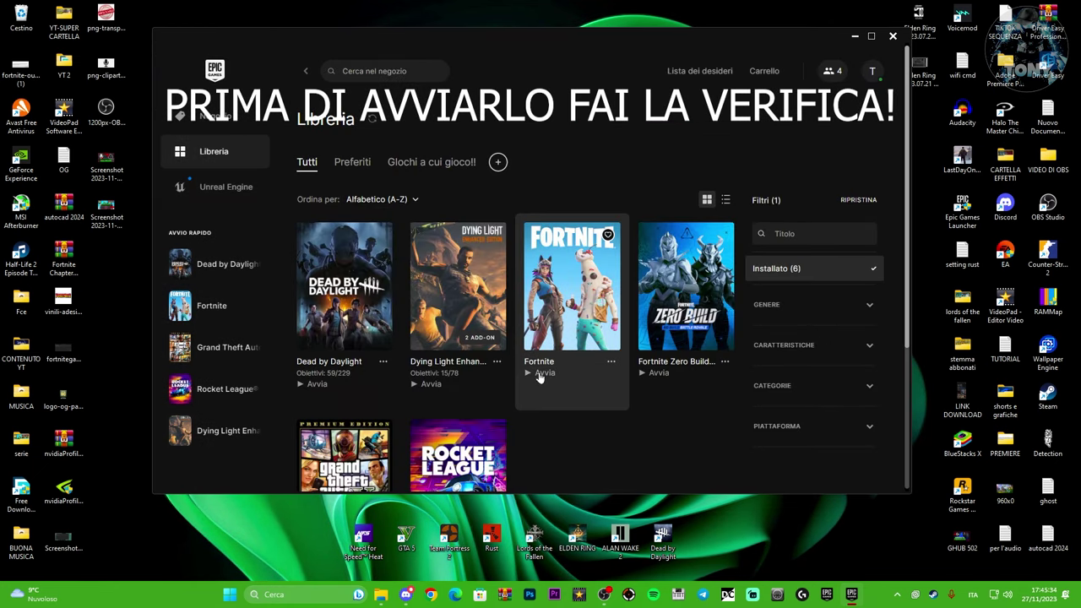
{"action": "left_click", "coordinate": [558, 395]}
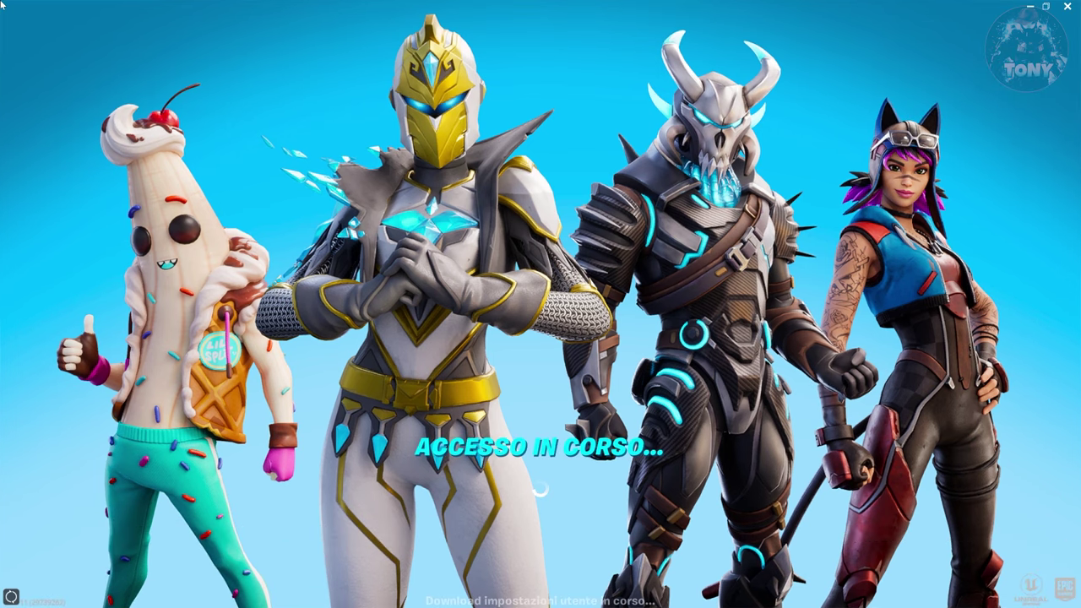
Step: Leave the Crew di Fortnite subscription offer for the Gioca page, then open the social sidebar
{"action": "key", "text": "Escape"}
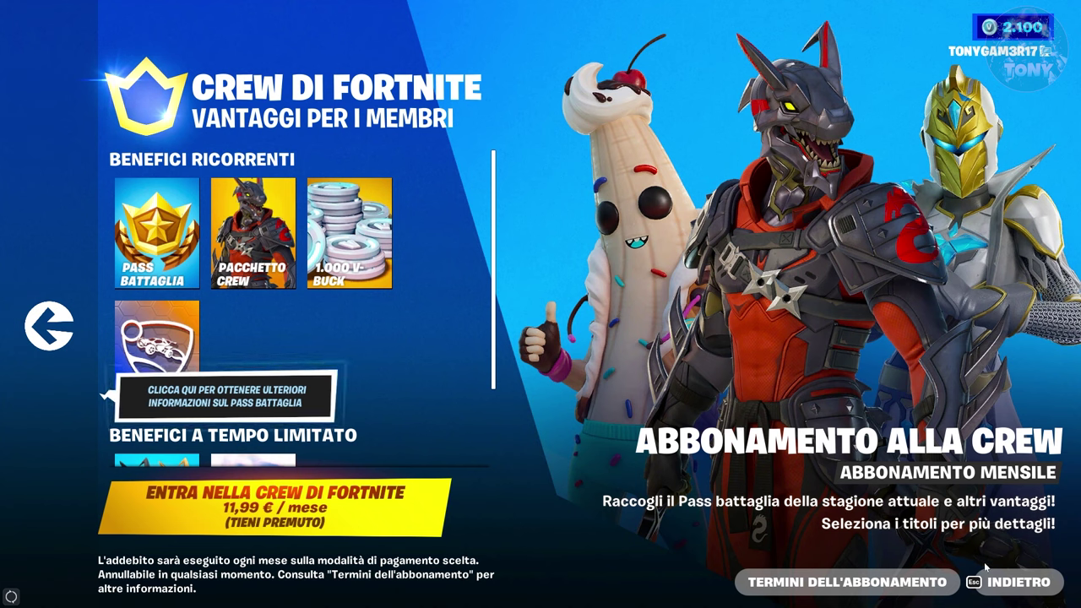
{"action": "key", "text": "Escape"}
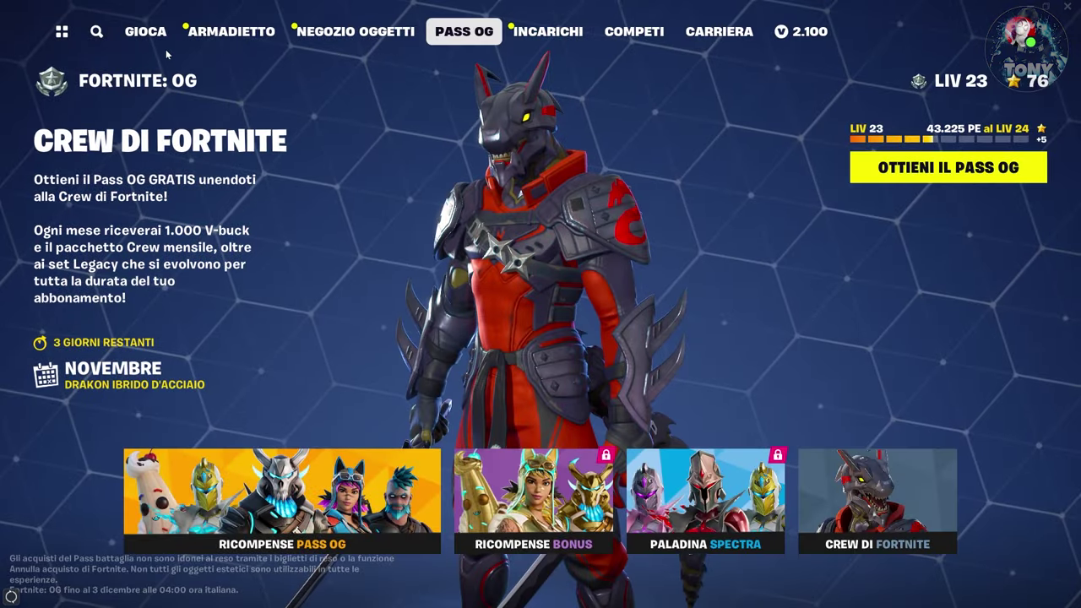
{"action": "left_click", "coordinate": [143, 31]}
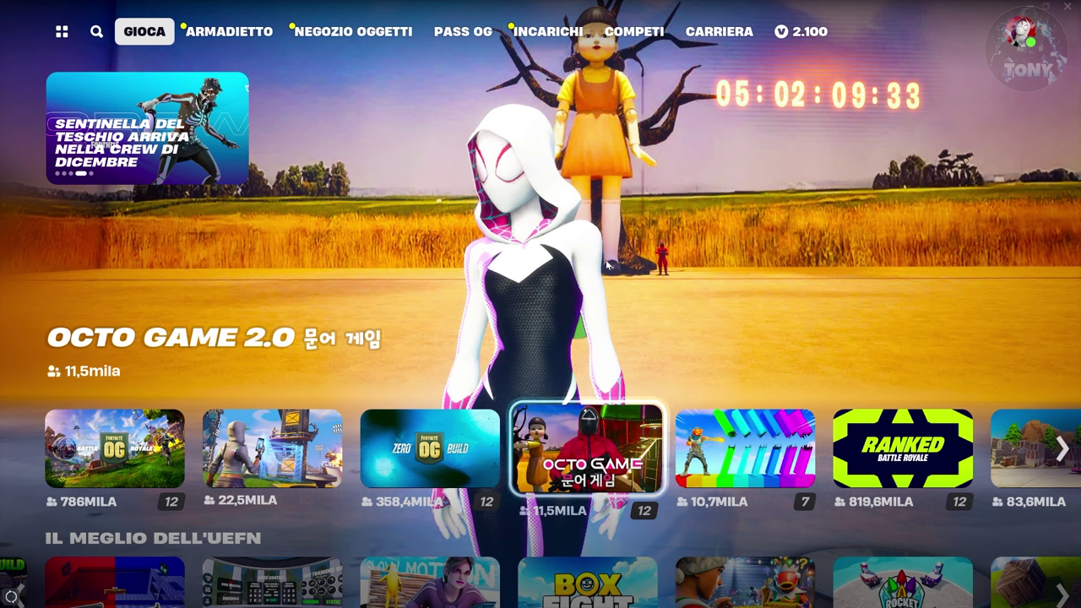
{"action": "left_click", "coordinate": [1025, 42]}
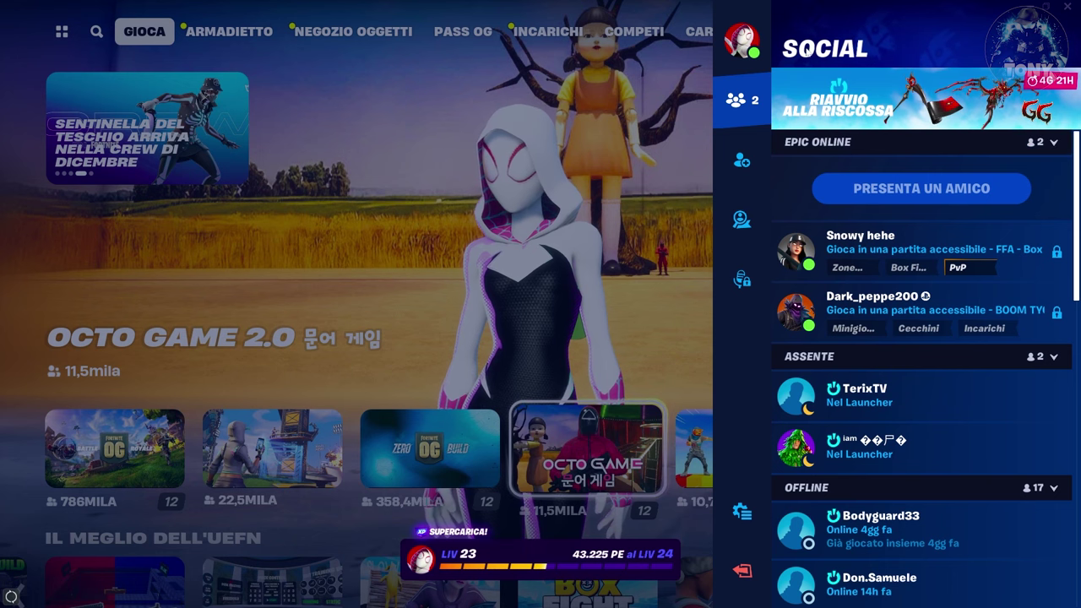